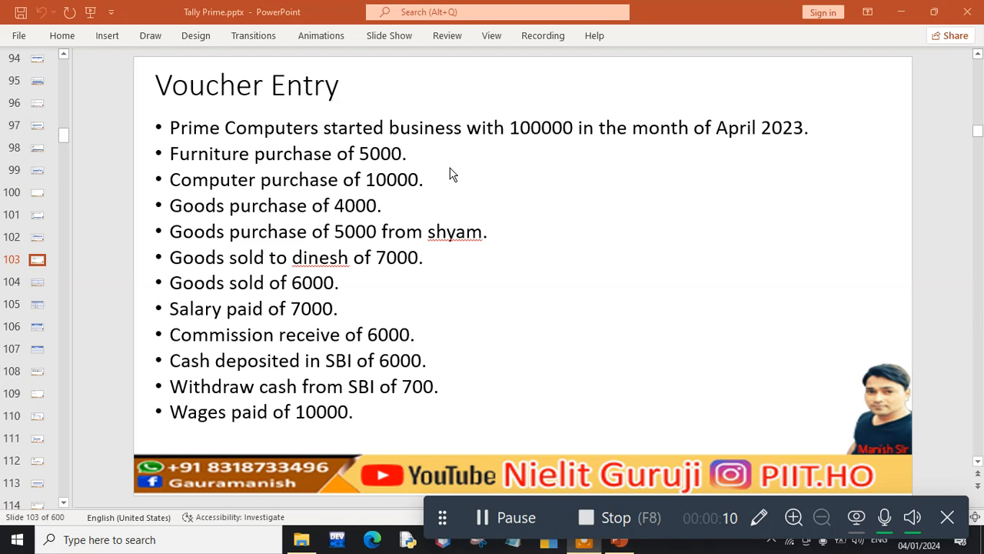
# Switch to TallyPrime, continue in Educational Mode and dismiss the TallyVault password request without entering one
pyautogui.click(555, 547)
pyautogui.hotkey('alt', 'Tab')
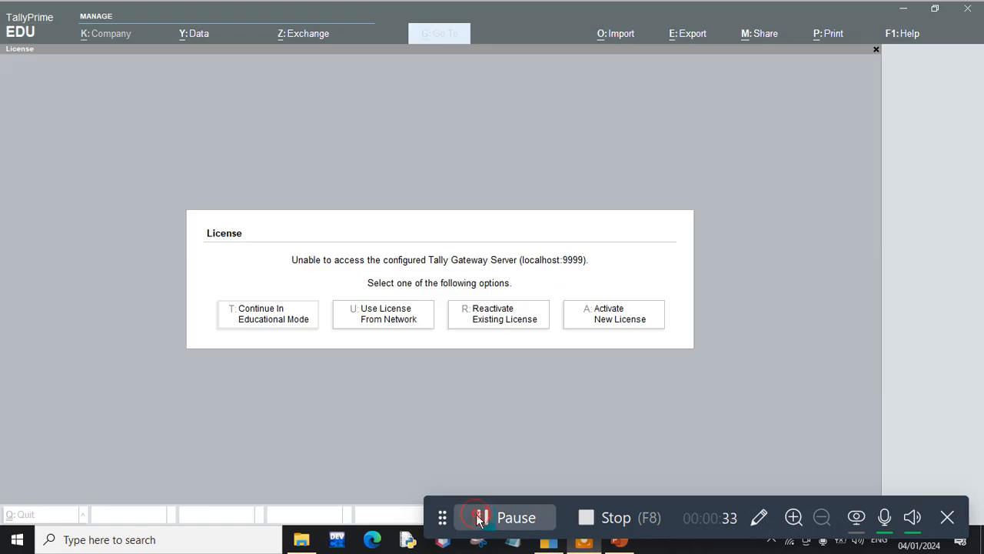
pyautogui.click(381, 413)
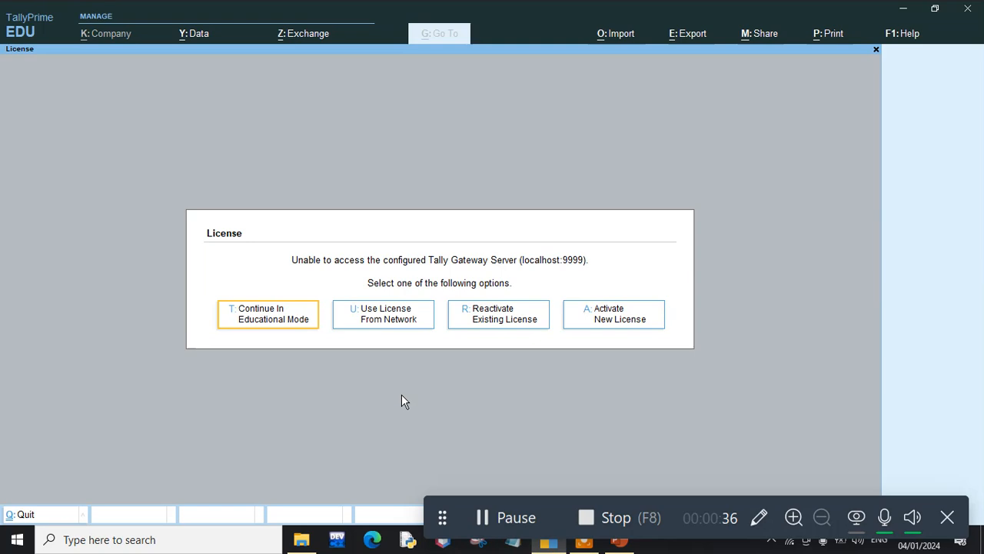
pyautogui.click(303, 317)
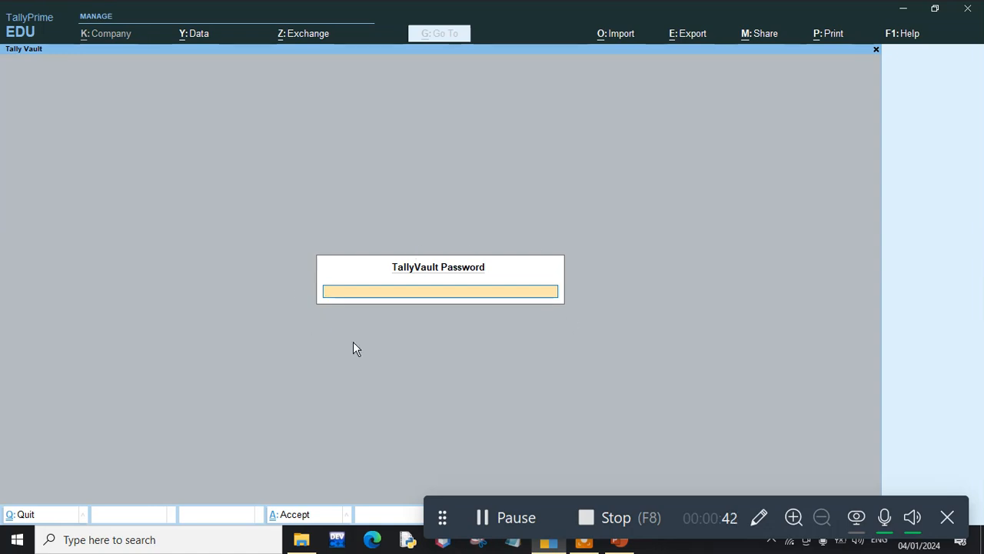
pyautogui.click(380, 306)
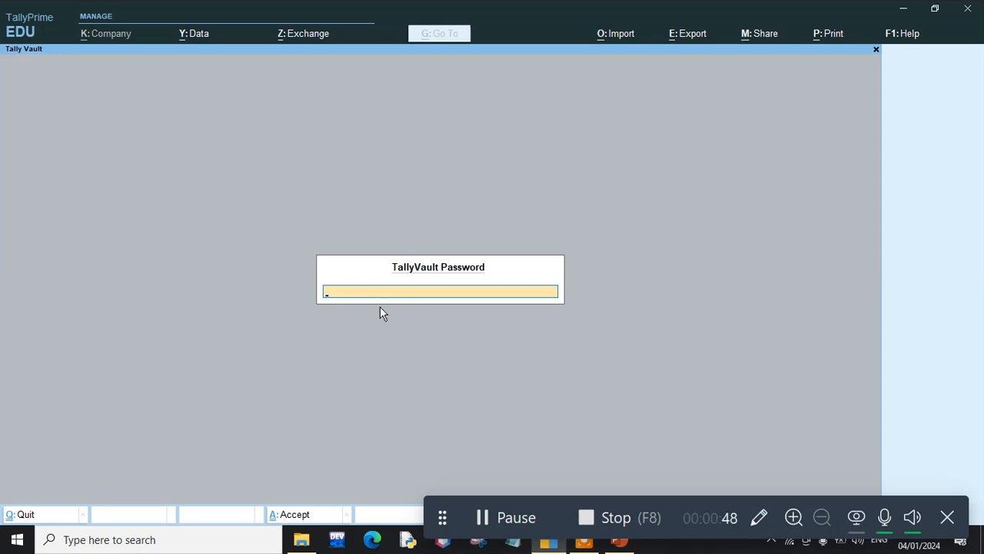
pyautogui.press('Escape')
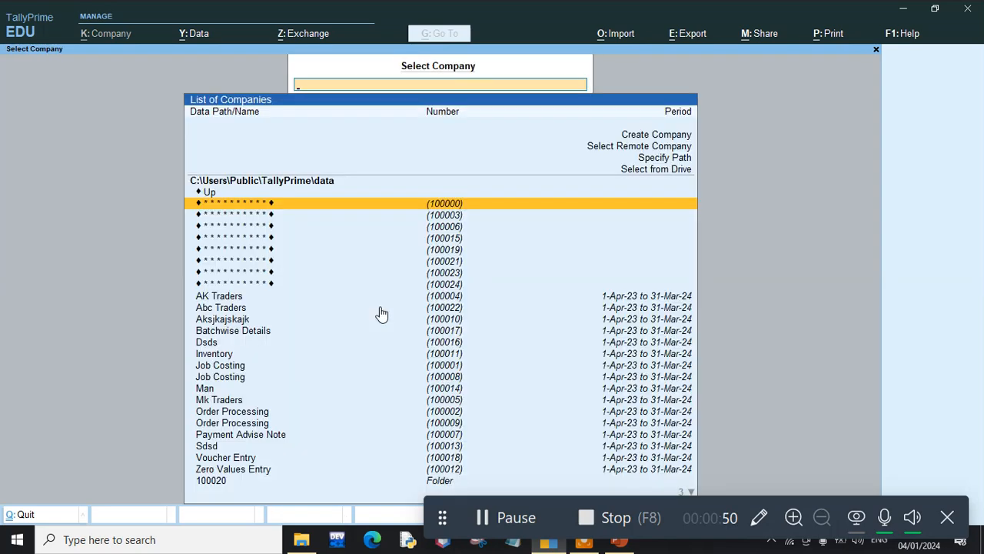
# Create a company named Prime Computers, keeping the default company details and accepting the default features
pyautogui.click(658, 137)
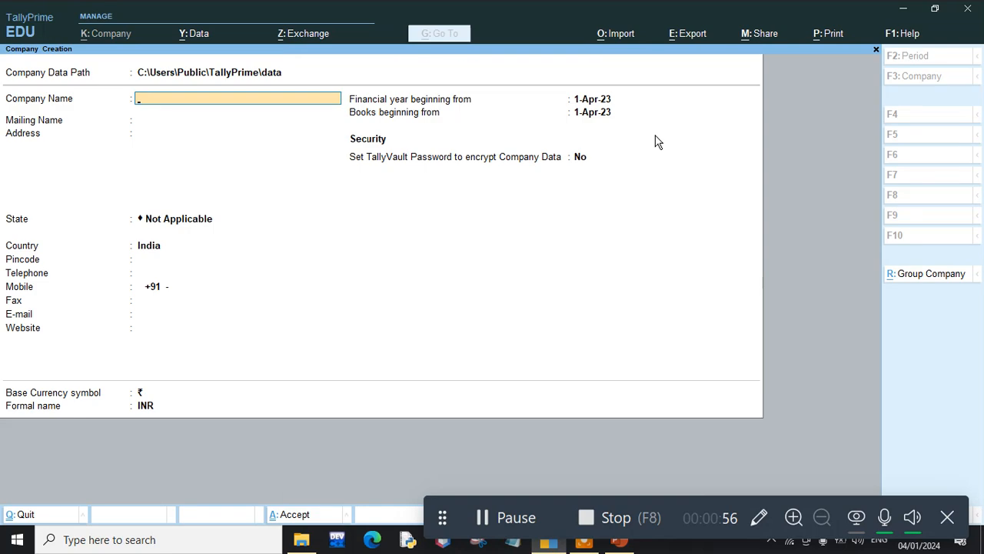
pyautogui.write('Prime Computers')
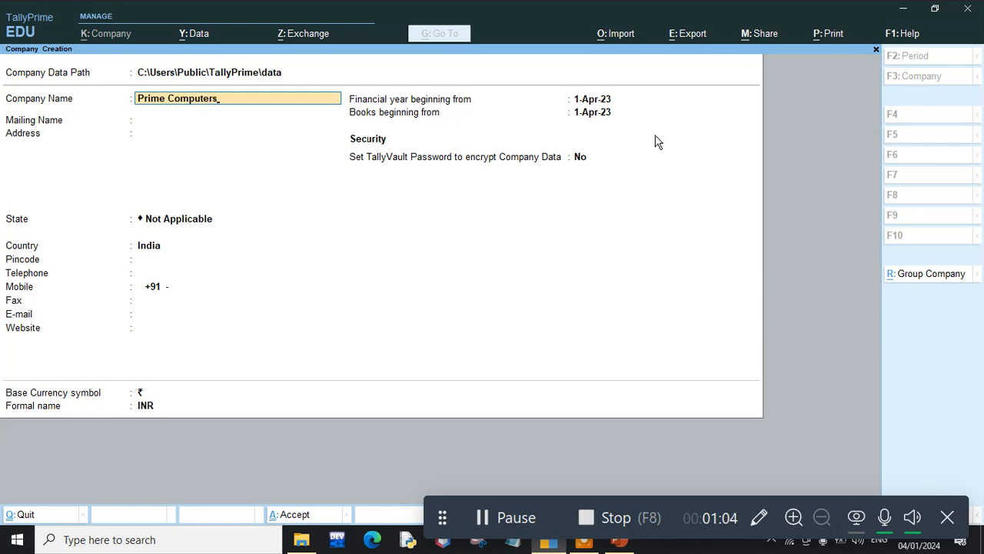
pyautogui.press('Return')
pyautogui.press('Return')
pyautogui.press('Return')
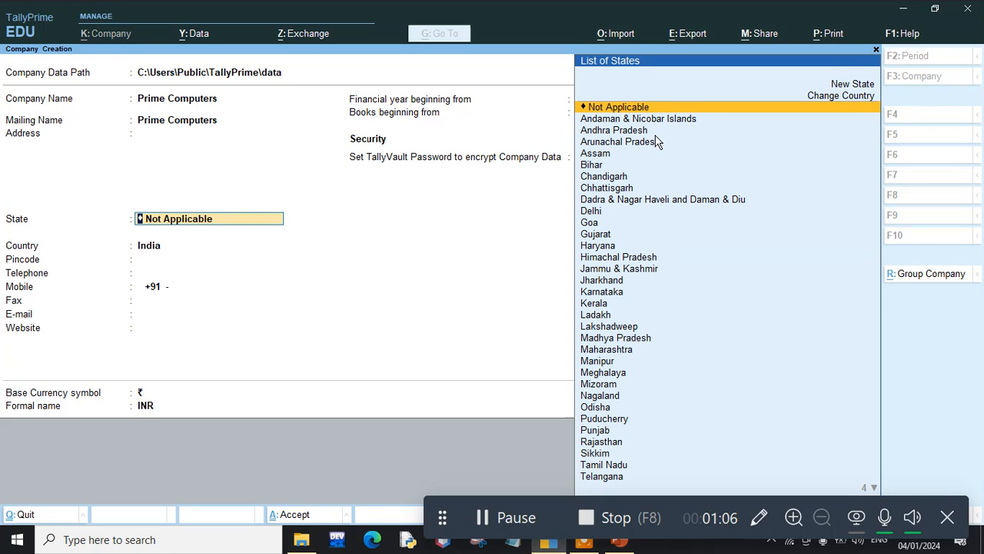
pyautogui.press('Return')
pyautogui.press('Return')
pyautogui.press('Return')
pyautogui.press('Return')
pyautogui.press('Return')
pyautogui.press('Return')
pyautogui.press('Return')
pyautogui.press('Return')
pyautogui.press('Return')
pyautogui.press('Return')
pyautogui.press('Return')
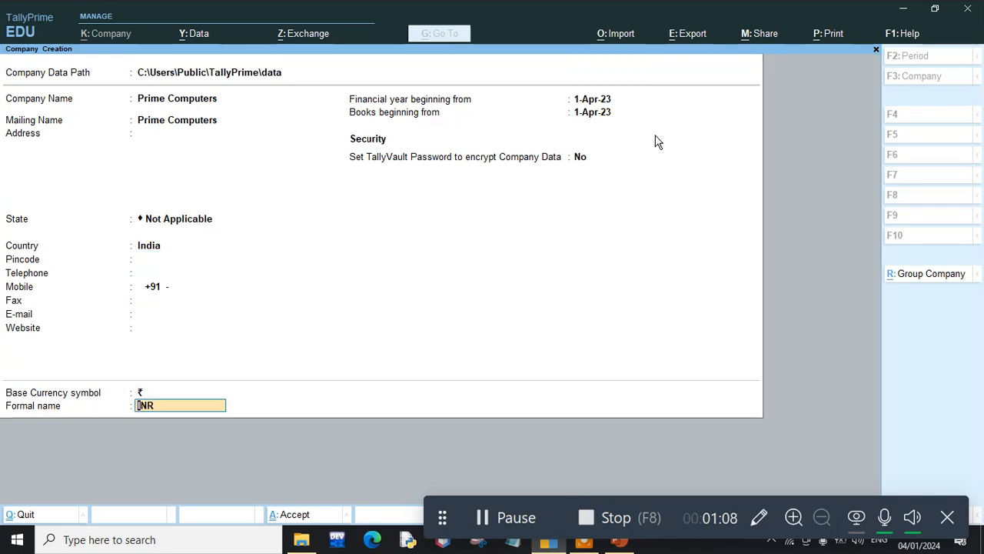
pyautogui.press('Return')
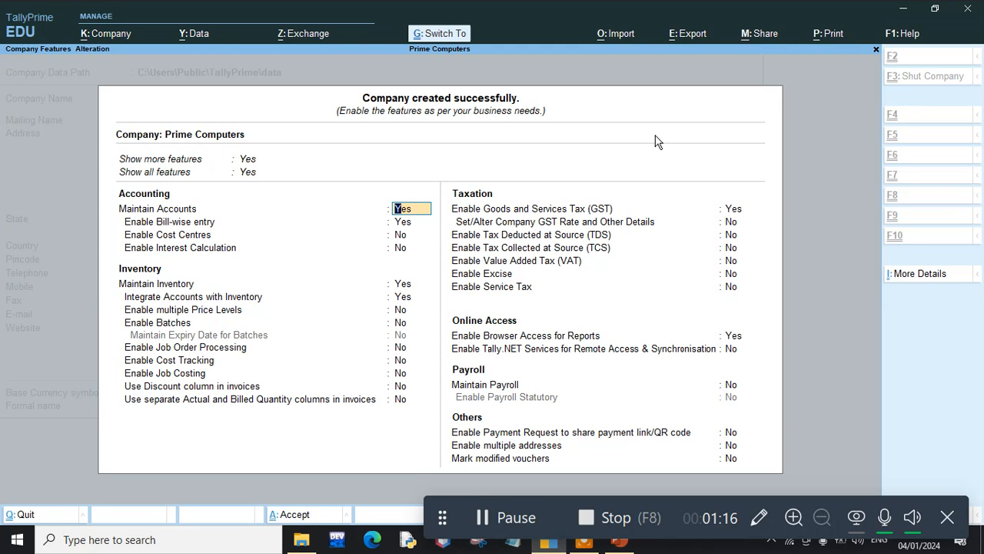
pyautogui.hotkey('ctrl', 'a')
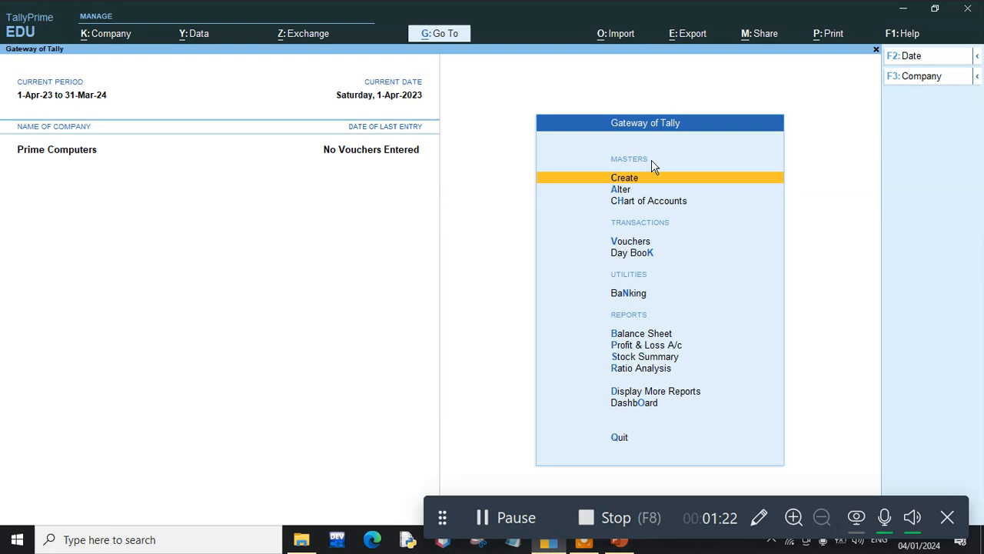
# Open ledger creation for Prime Computers and consult the Create ledger slide in PowerPoint
pyautogui.click(631, 182)
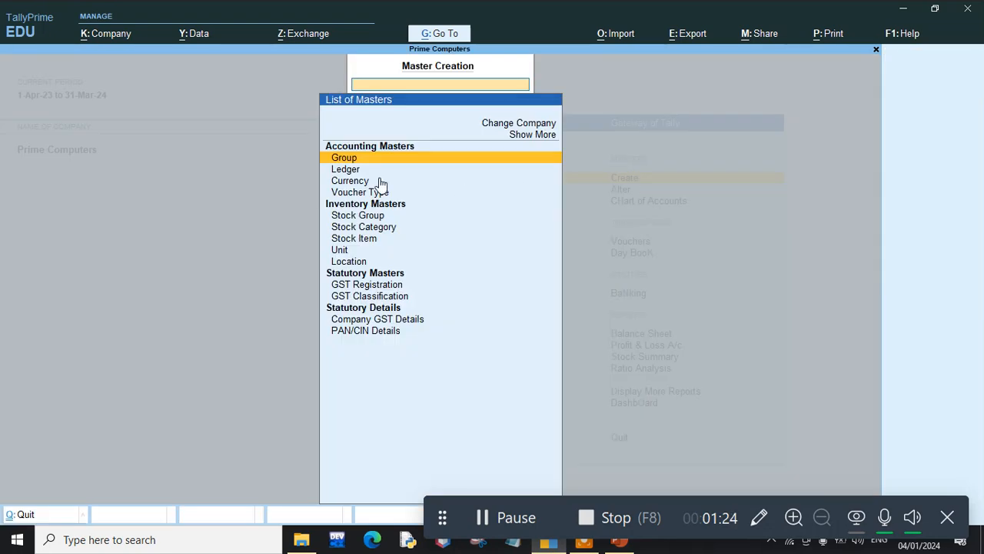
pyautogui.click(346, 169)
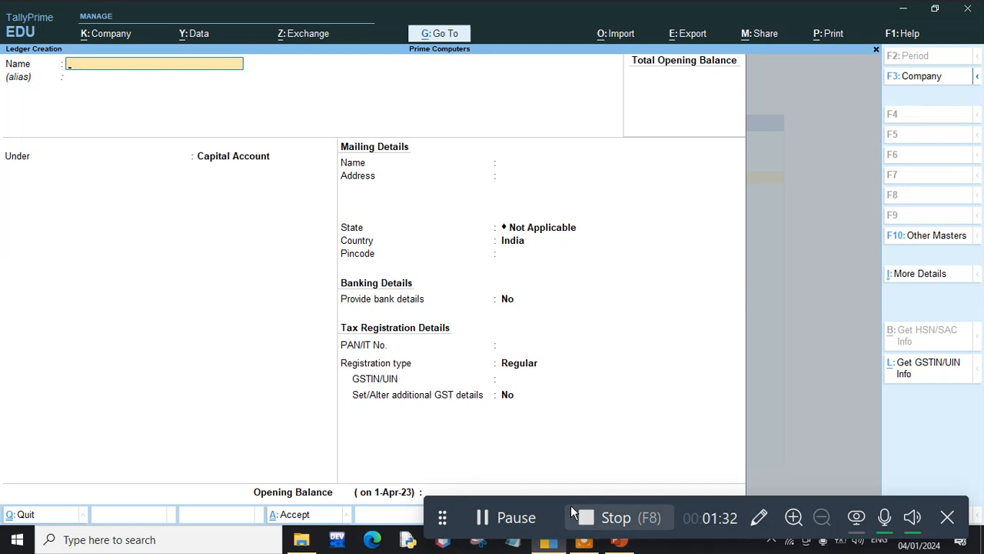
pyautogui.click(620, 540)
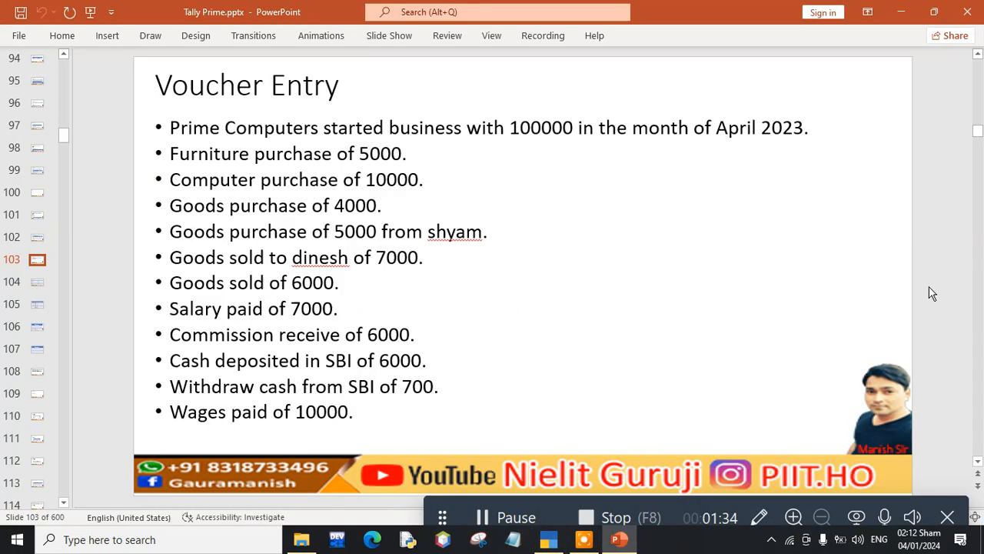
pyautogui.scroll(-1, 954, 294)
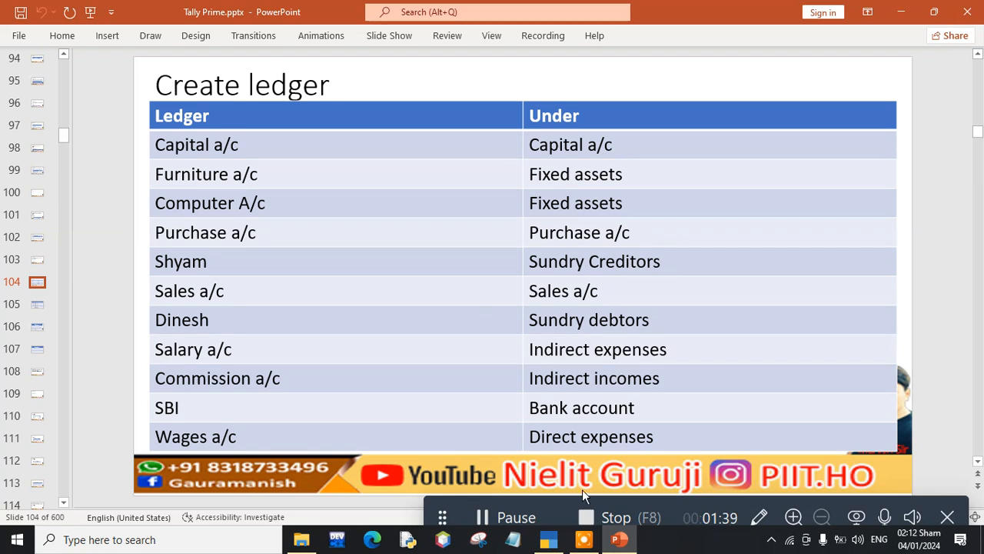
# Return to TallyPrime and create the ledger Capital A/c under the Capital Account group with default details
pyautogui.click(548, 539)
pyautogui.write('Capital A/c')
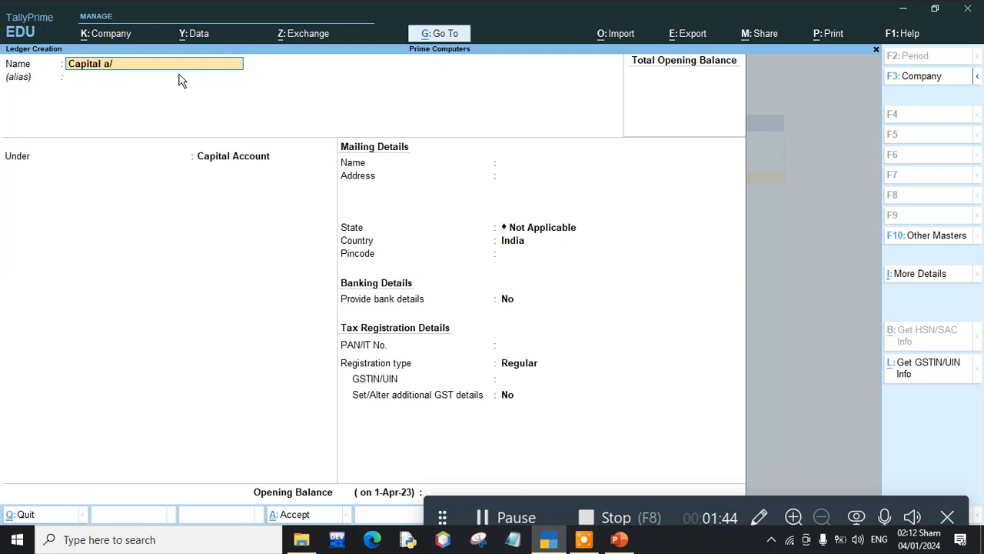
pyautogui.press('Return')
pyautogui.press('Return')
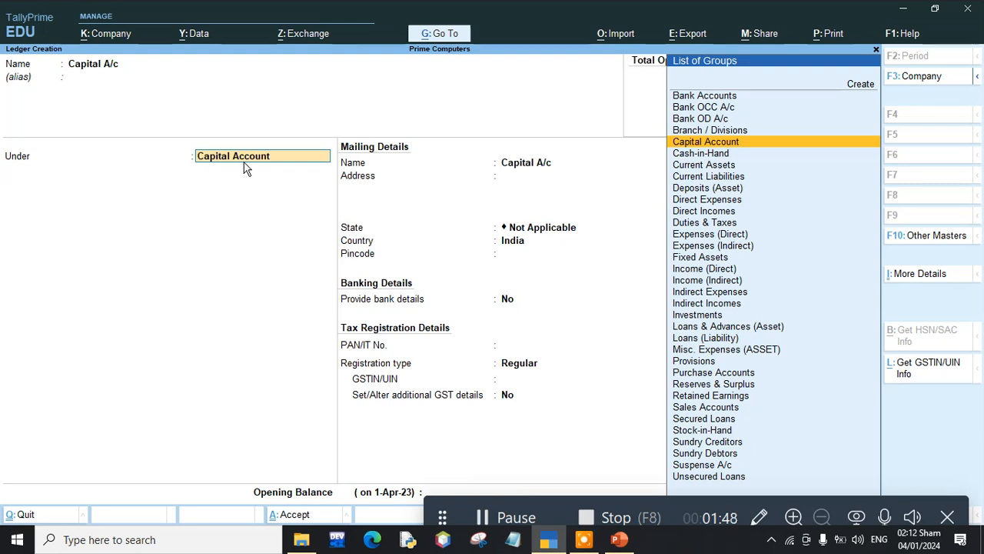
pyautogui.press('Return')
pyautogui.press('Return')
pyautogui.press('Return')
pyautogui.press('Return')
pyautogui.press('Return')
pyautogui.press('Return')
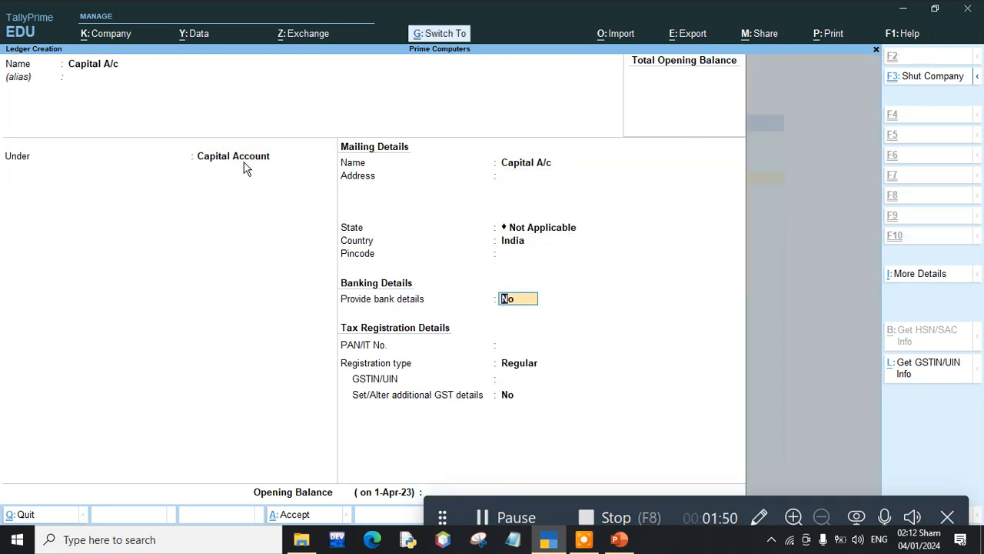
pyautogui.hotkey('ctrl', 'a')
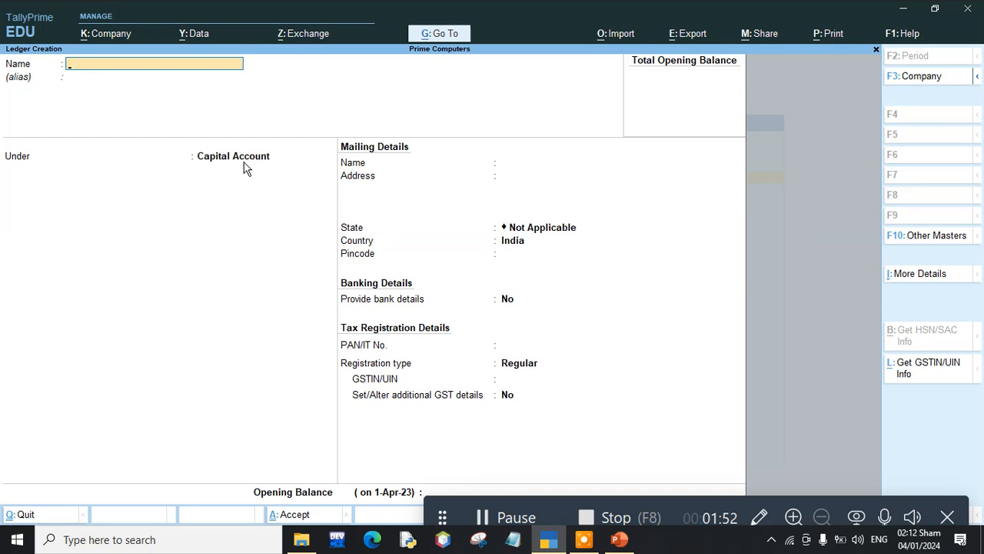
# Create the ledger Furniture A/c under the Fixed Assets group and save it with default statutory details
pyautogui.write('Furniture A/c')
pyautogui.press('Return')
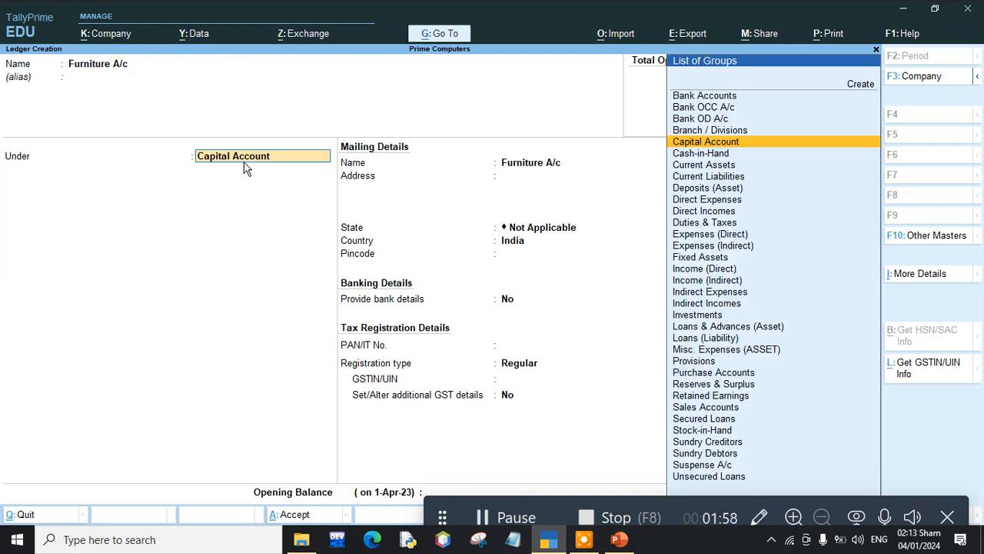
pyautogui.write('f')
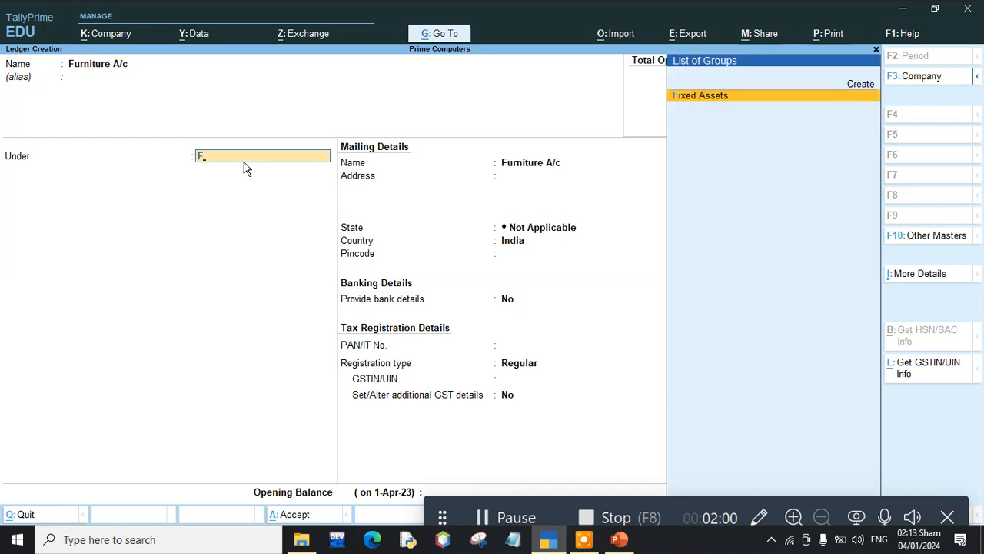
pyautogui.press('Return')
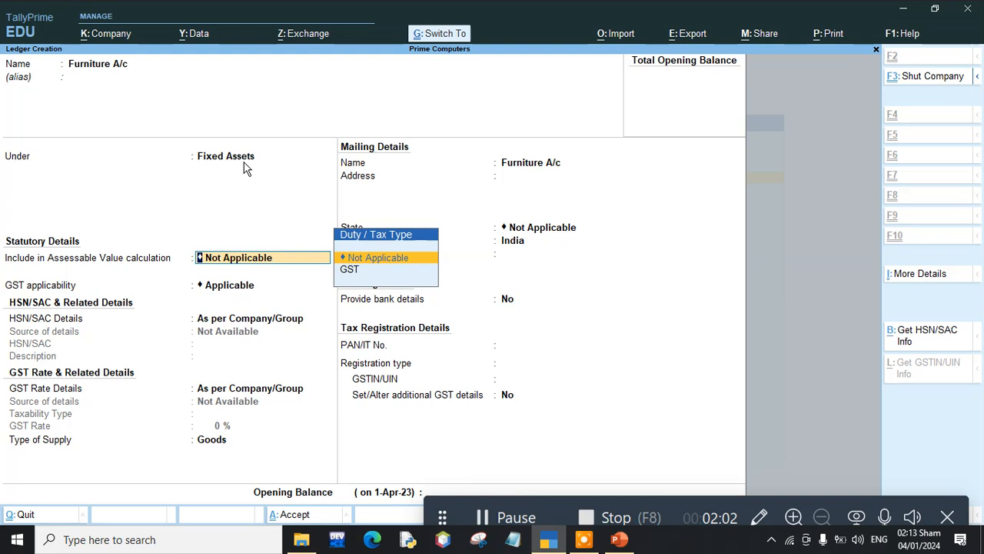
pyautogui.hotkey('ctrl', 'a')
# Create the ledger Computer A/c under Fixed Assets, keeping the default statutory, mailing and bank details
pyautogui.write('Computer a/c')
pyautogui.press('Return')
pyautogui.press('Return')
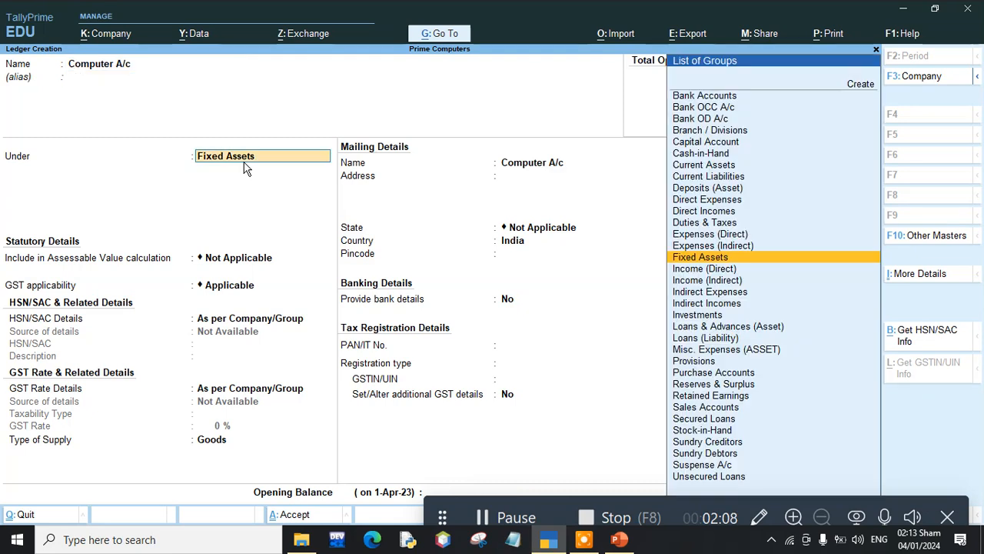
pyautogui.press('Return')
pyautogui.press('Return')
pyautogui.press('Return')
pyautogui.press('Return')
pyautogui.press('Return')
pyautogui.press('Return')
pyautogui.press('Return')
pyautogui.press('Return')
pyautogui.press('Return')
pyautogui.press('Return')
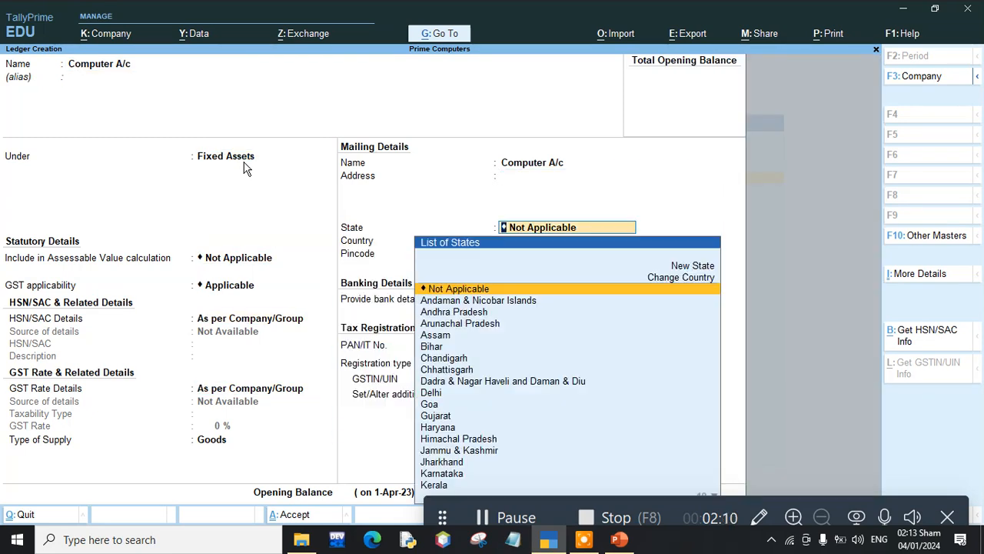
pyautogui.press('Return')
pyautogui.press('Return')
pyautogui.press('Return')
pyautogui.press('Return')
pyautogui.press('Return')
pyautogui.press('Return')
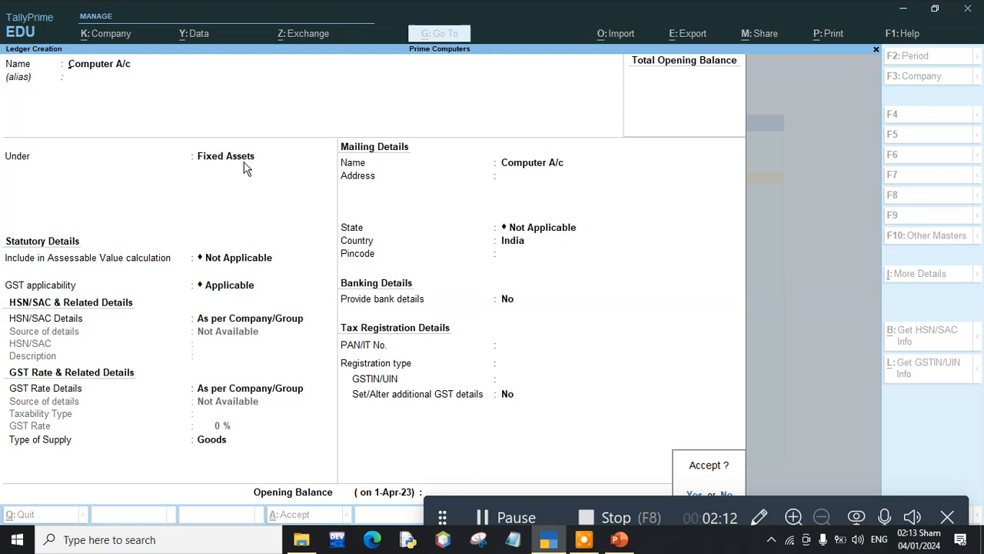
pyautogui.press('Return')
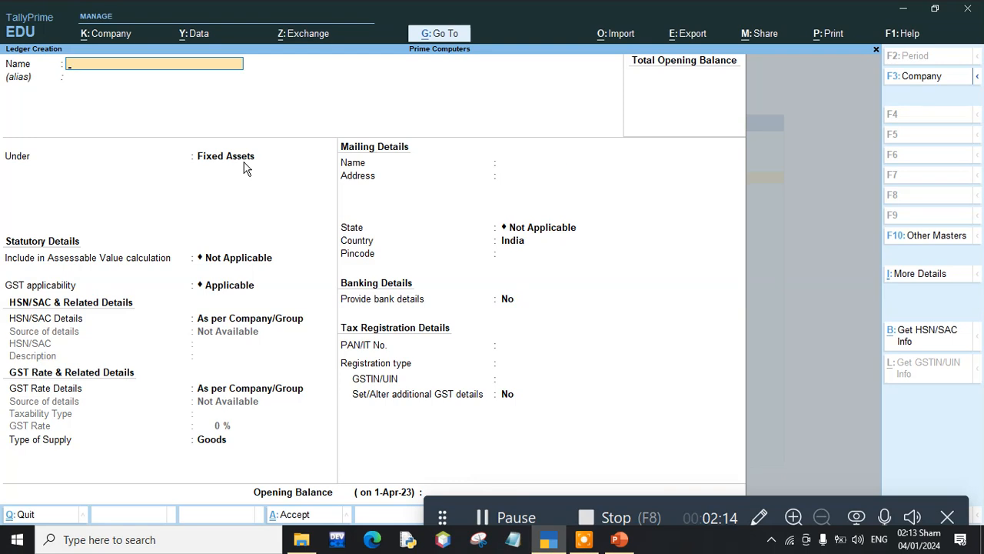
# Create the ledger Purchase A/c under the Purchase Accounts group, keeping the default ledger type and tax details
pyautogui.write('Purchase a/c')
pyautogui.press('Return')
pyautogui.press('Return')
pyautogui.write('P')
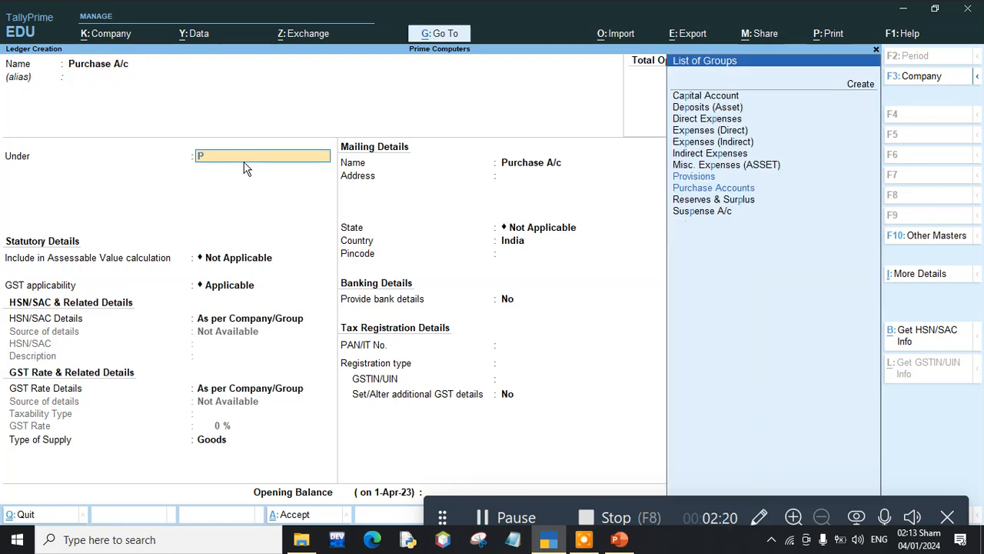
pyautogui.press('Return')
pyautogui.press('Return')
pyautogui.press('Return')
pyautogui.press('Return')
pyautogui.press('Return')
pyautogui.press('Return')
pyautogui.press('Return')
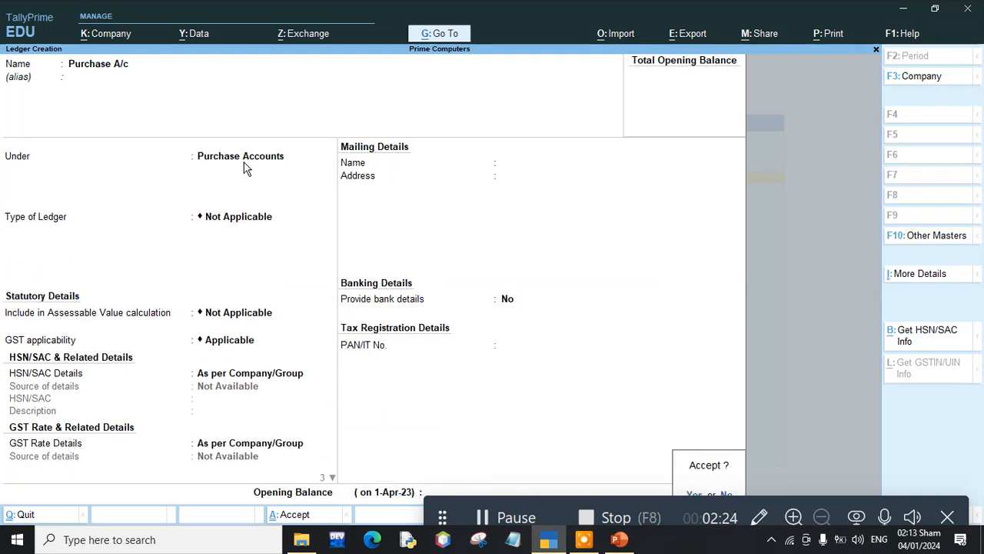
pyautogui.press('Return')
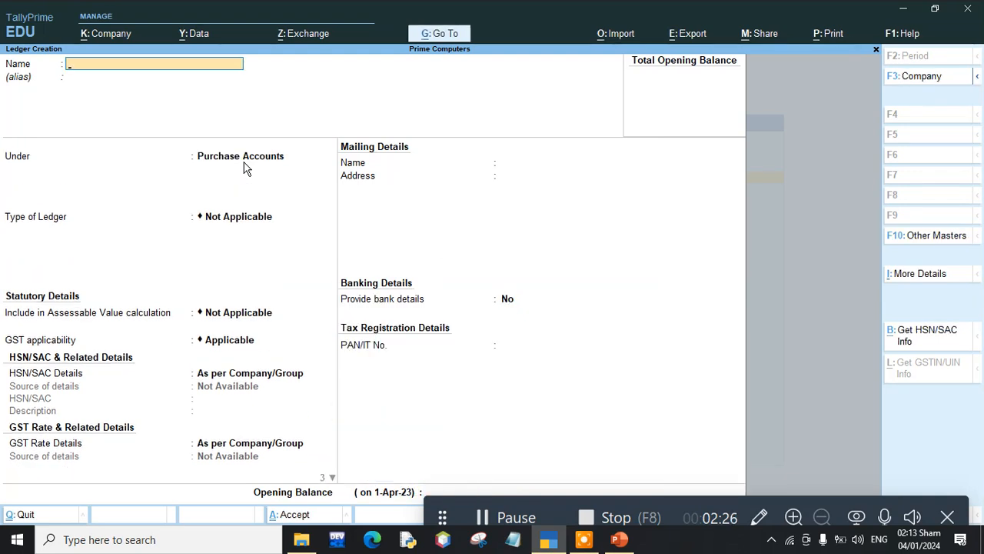
# Create a ledger with the supplier's name under the Sundry Creditors group and save it with default details
pyautogui.write('Shyam')
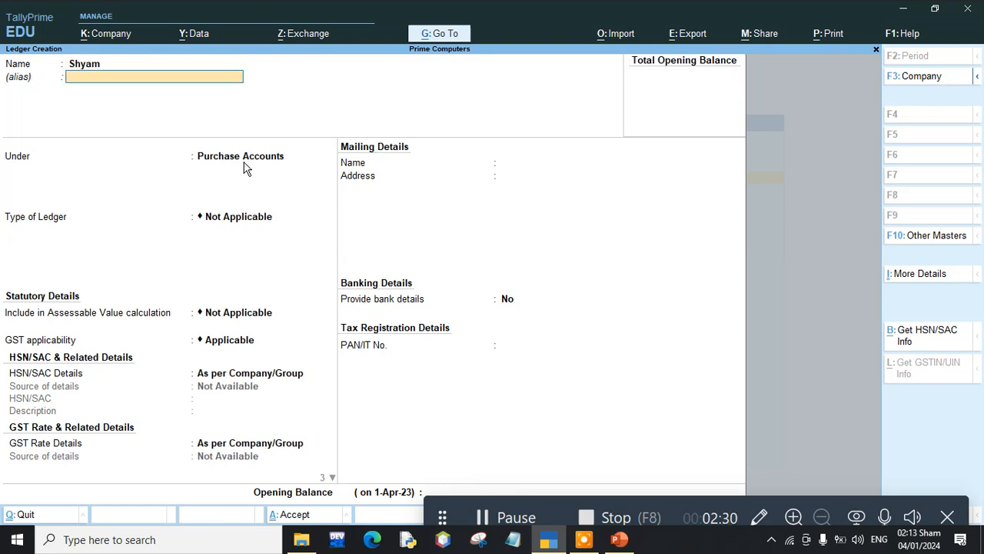
pyautogui.press('Return')
pyautogui.write('S')
pyautogui.press('Down')
pyautogui.press('Down')
pyautogui.press('Down')
pyautogui.press('Down')
pyautogui.press('Down')
pyautogui.press('Up')
pyautogui.press('Up')
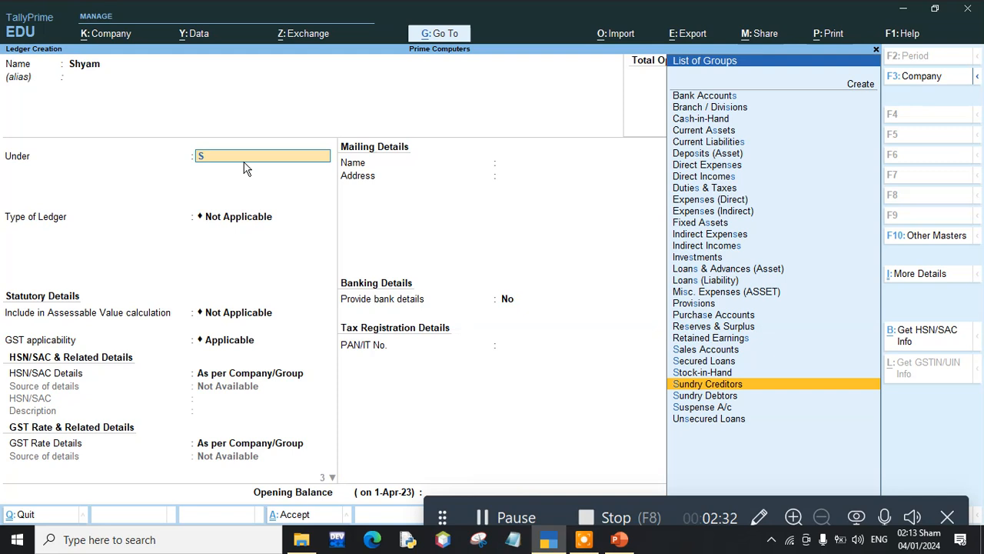
pyautogui.press('Return')
pyautogui.press('Return')
pyautogui.press('Return')
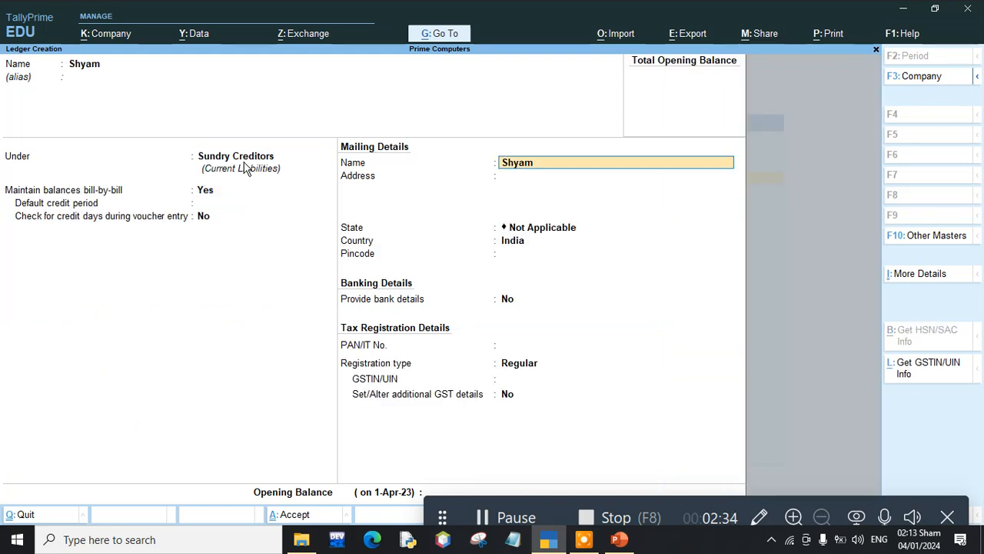
pyautogui.hotkey('ctrl', 'a')
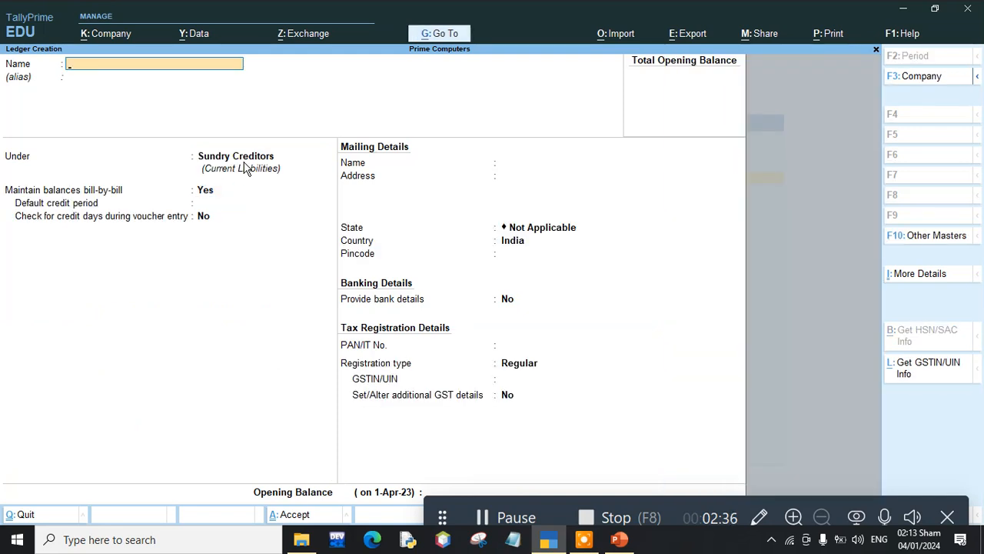
# Create the ledger Sales A/c under the Sales Accounts group, keeping the default ledger type and tax details
pyautogui.write('Din')
pyautogui.press('BackSpace')
pyautogui.press('BackSpace')
pyautogui.write('Sales a/c')
pyautogui.press('Return')
pyautogui.press('Return')
pyautogui.write('S')
pyautogui.press('Return')
pyautogui.press('Return')
pyautogui.press('Return')
pyautogui.press('Return')
pyautogui.press('Return')
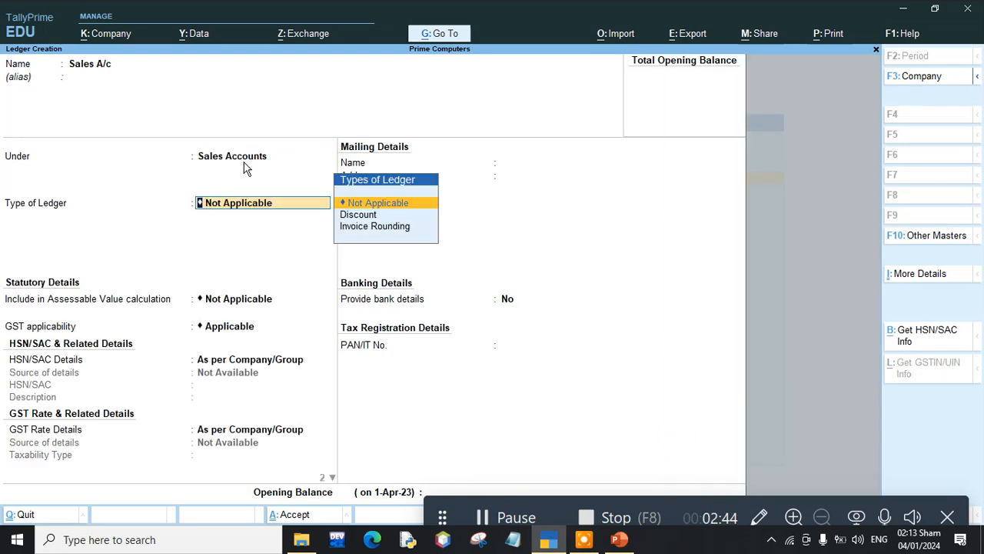
pyautogui.press('Return')
pyautogui.press('Return')
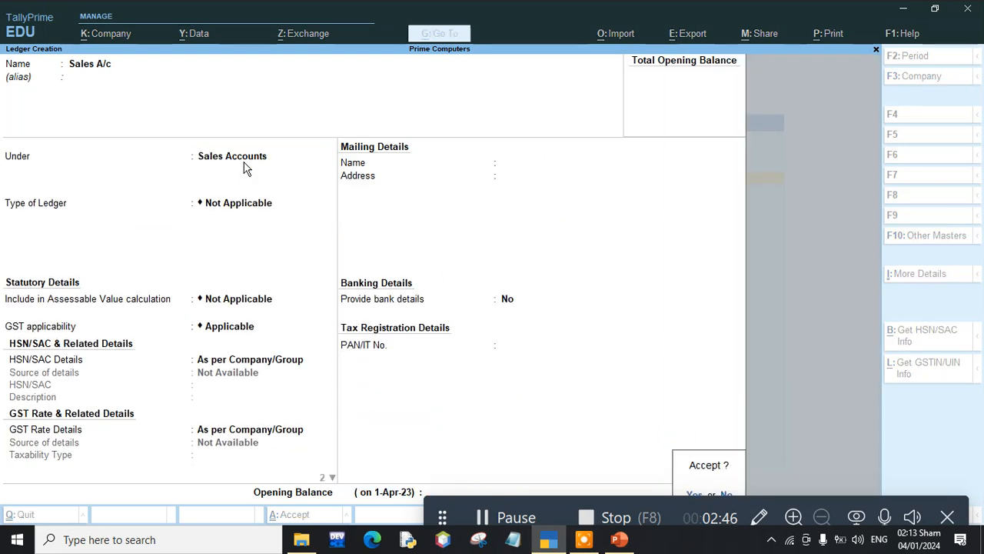
pyautogui.press('Return')
# Create a ledger with the customer's name under the Sundry Debtors group and save it with default details
pyautogui.write('Dinesh')
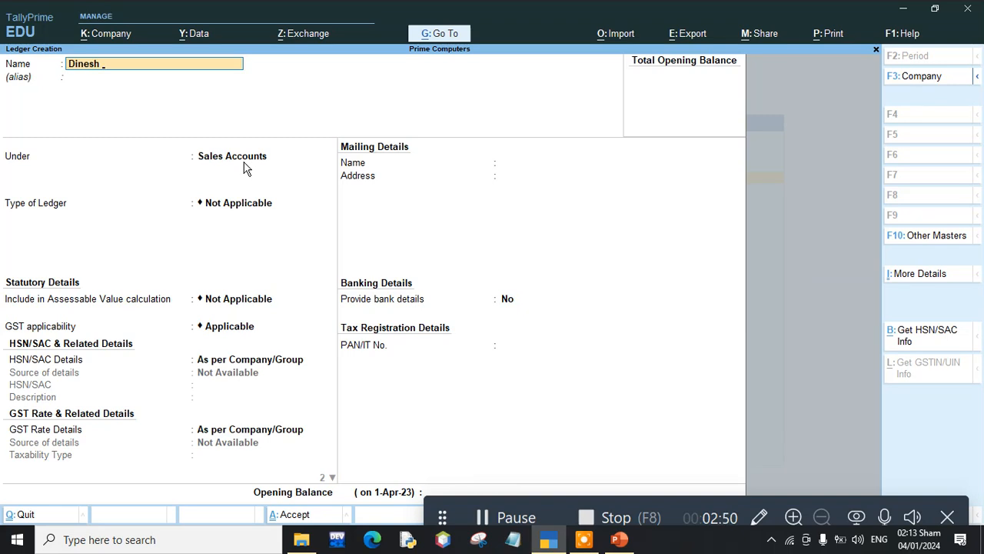
pyautogui.press('Return')
pyautogui.press('Return')
pyautogui.write('S')
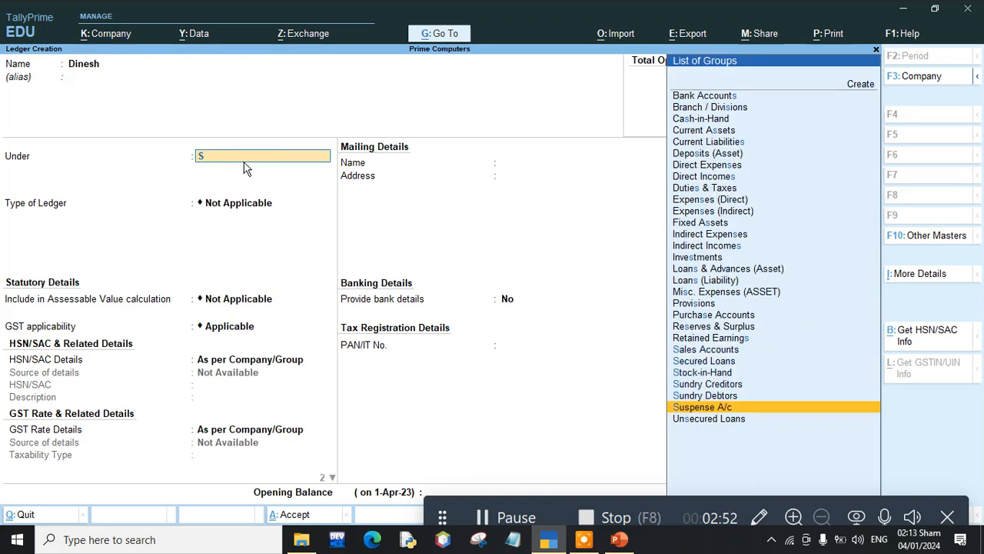
pyautogui.press('Up')
pyautogui.press('Return')
pyautogui.press('Return')
pyautogui.press('Return')
pyautogui.press('Return')
pyautogui.press('Return')
pyautogui.press('Return')
pyautogui.press('Return')
pyautogui.press('Return')
pyautogui.press('Return')
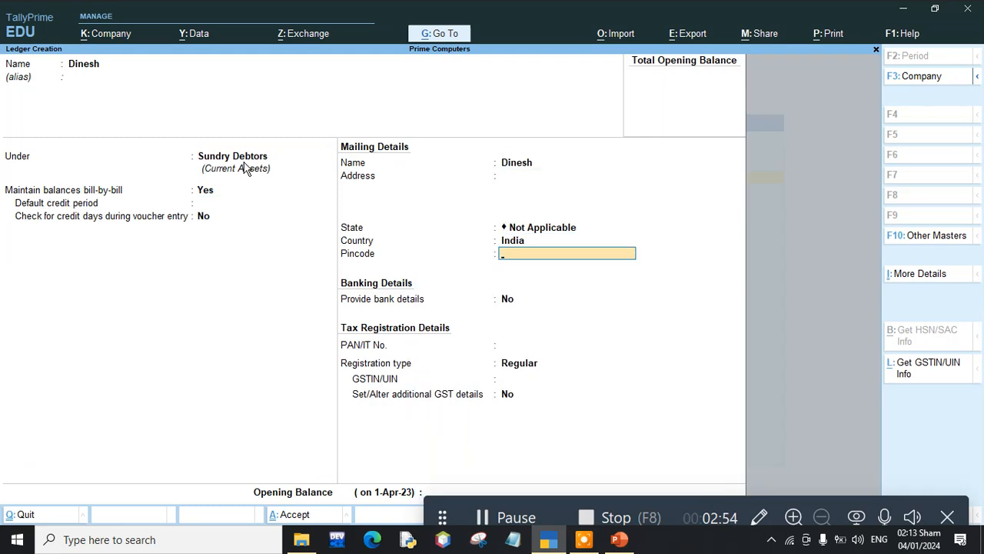
pyautogui.press('Return')
pyautogui.press('Return')
pyautogui.press('Return')
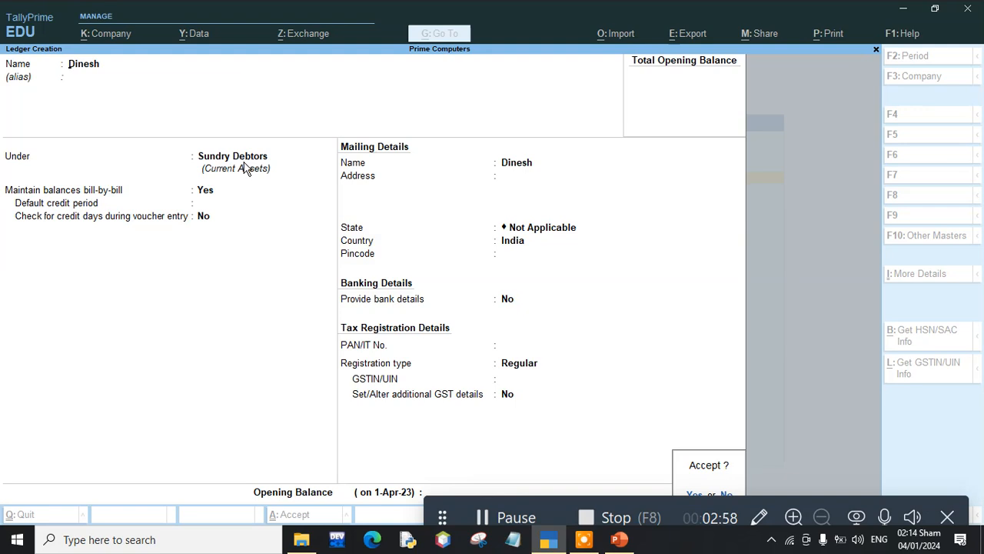
pyautogui.press('Return')
# Create the ledger Salary A/c under the Indirect Expenses group and save it with default details
pyautogui.write('S')
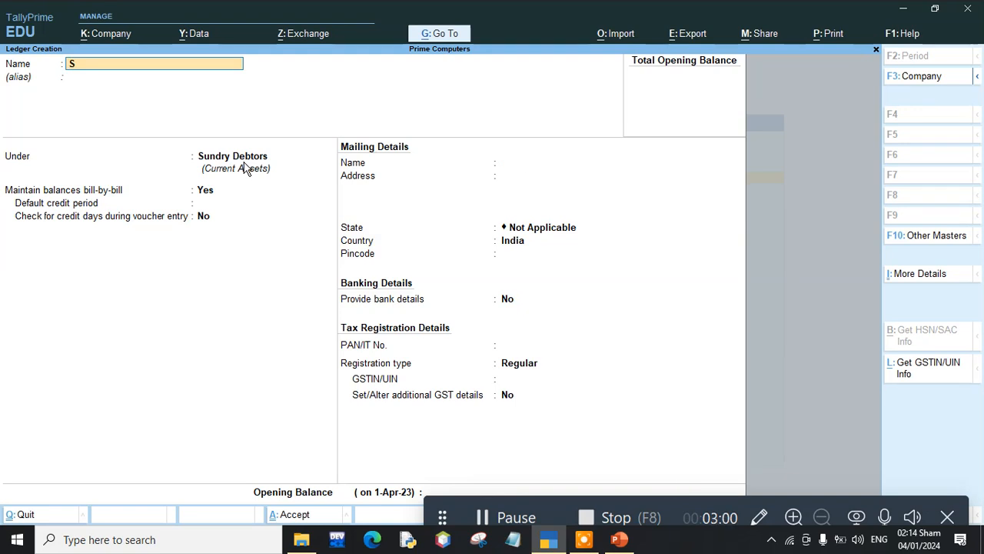
pyautogui.write('alary A/c')
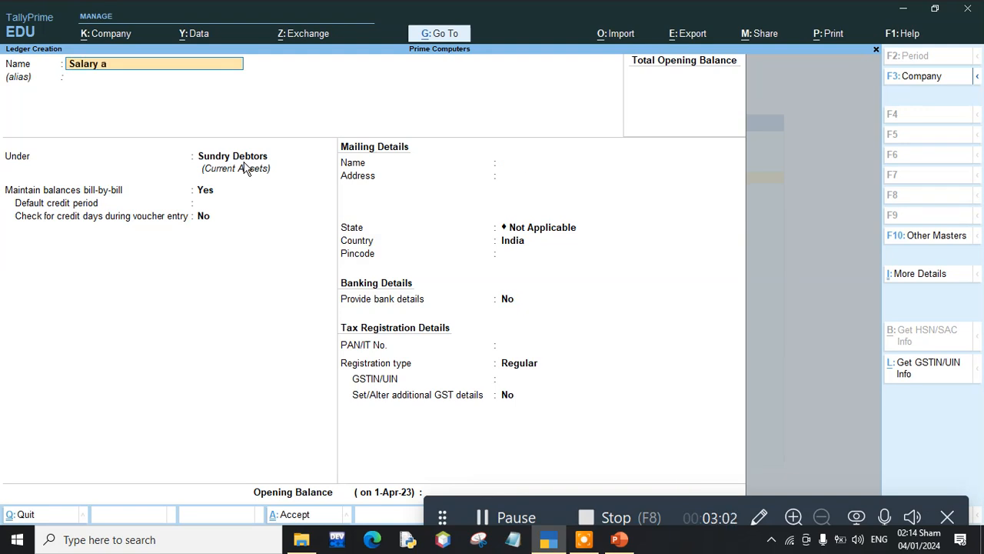
pyautogui.press('Return')
pyautogui.write('i')
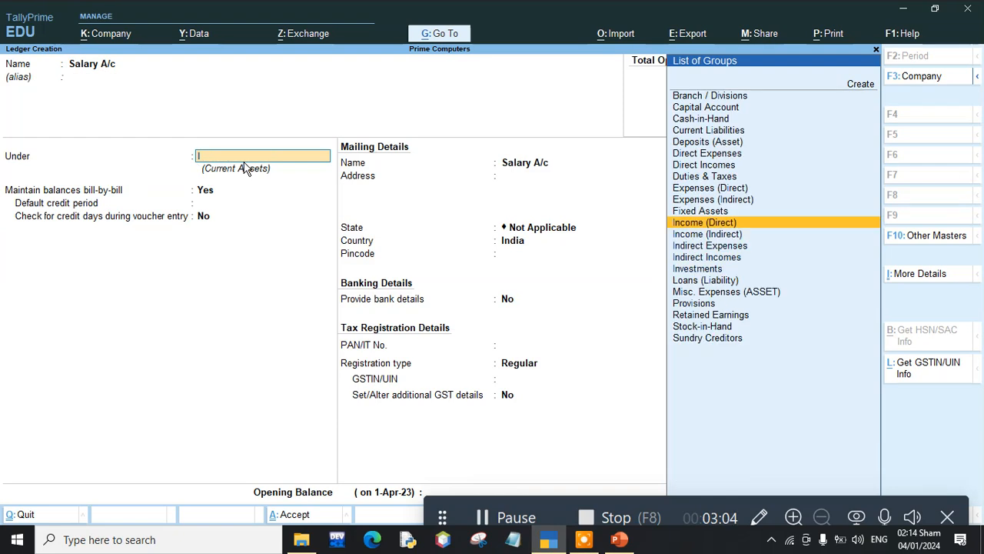
pyautogui.press('Down')
pyautogui.press('Down')
pyautogui.press('Down')
pyautogui.press('Return')
pyautogui.press('ctrl')
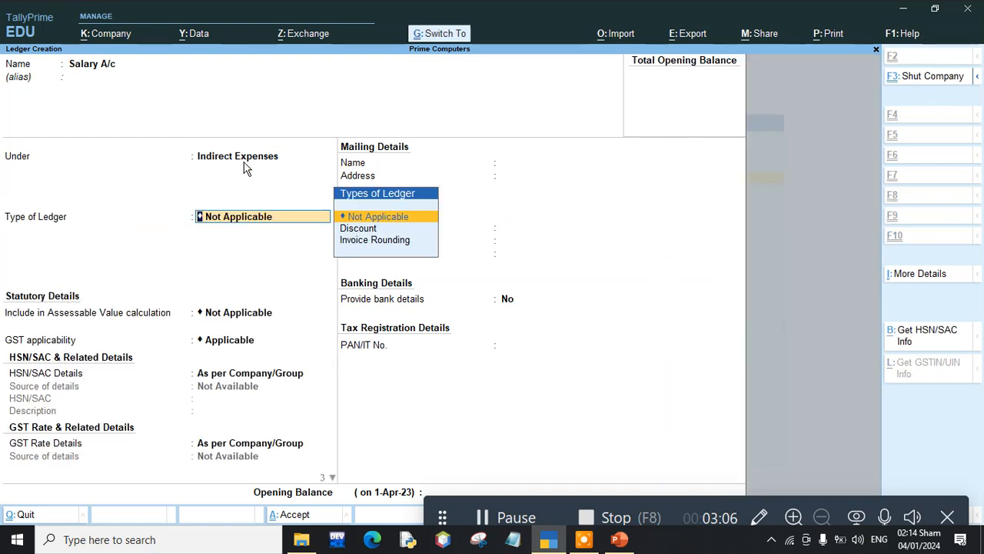
pyautogui.hotkey('ctrl', 'a')
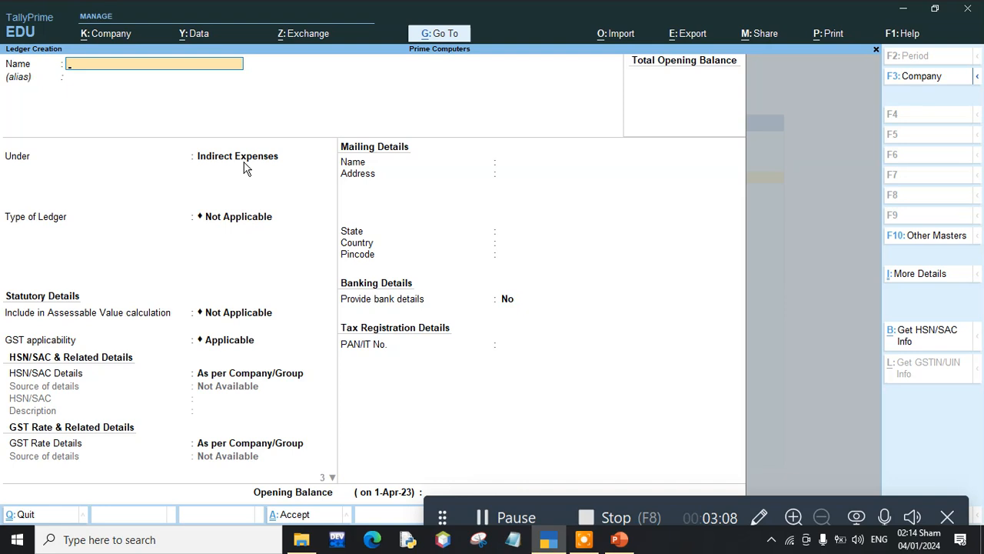
# Create the ledger Commission A/c under the Indirect Incomes group and save it with default GST details
pyautogui.write('Commission A/c')
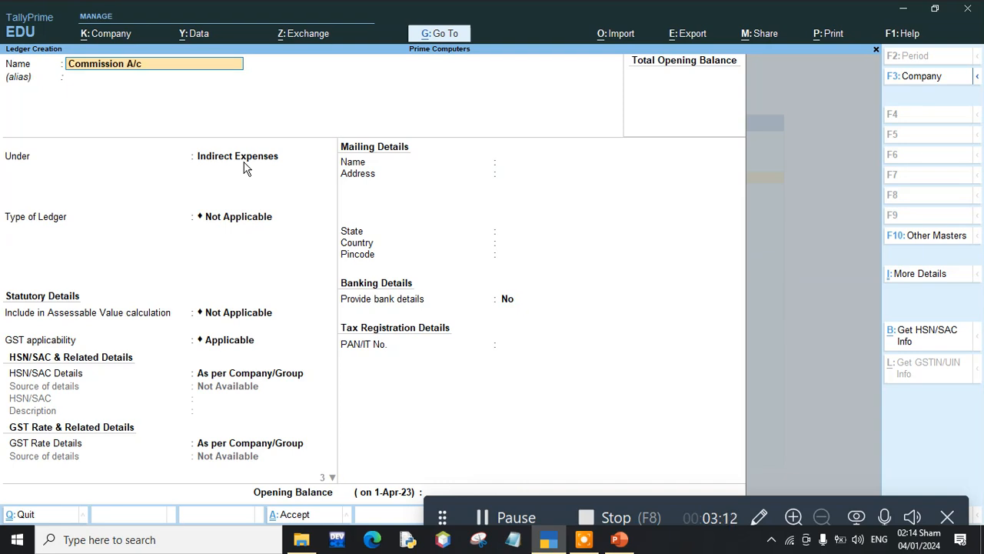
pyautogui.press('Return')
pyautogui.press('Return')
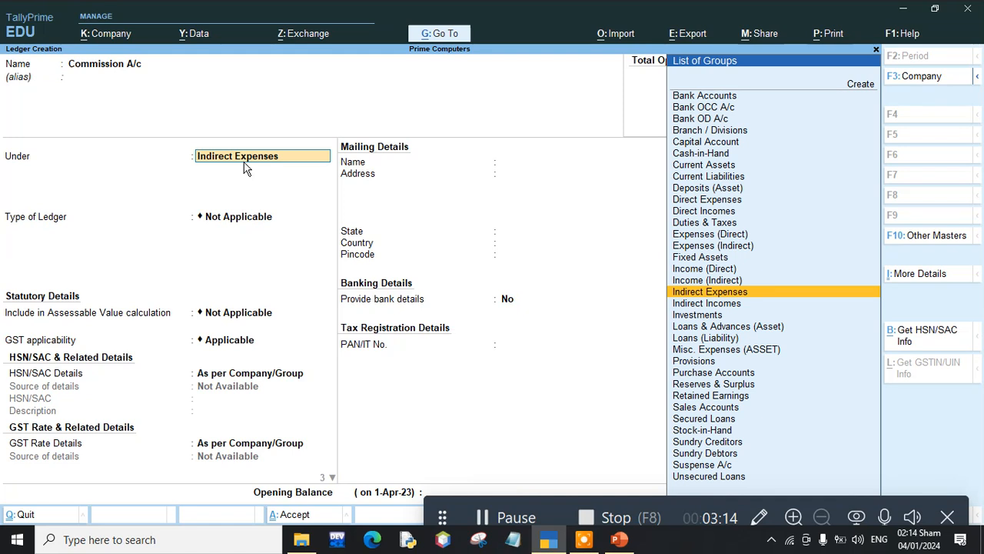
pyautogui.press('Down')
pyautogui.press('Return')
pyautogui.press('Return')
pyautogui.press('Return')
pyautogui.press('Return')
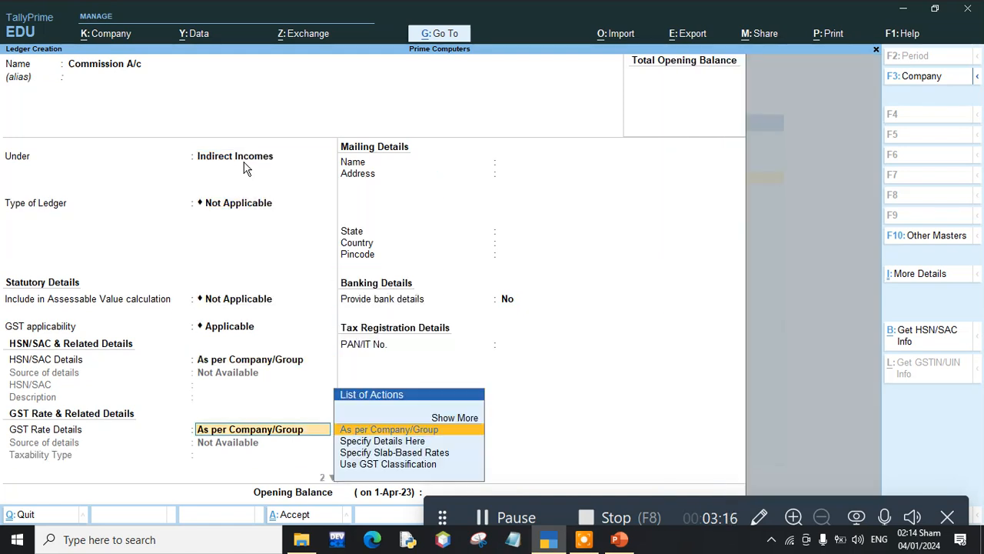
pyautogui.hotkey('ctrl', 'a')
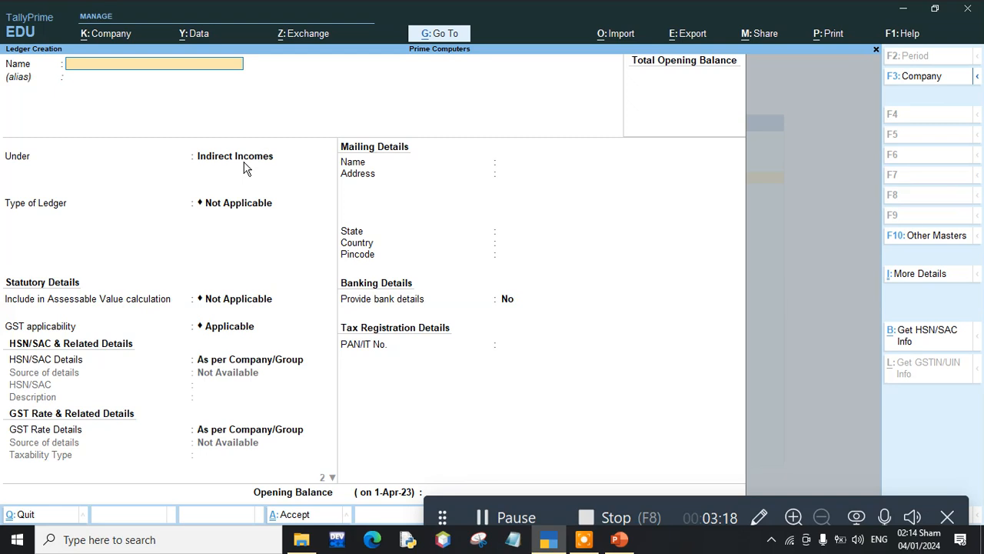
# Create the ledger SBI under the Bank Accounts group, leaving the bank account details at their defaults
pyautogui.write('SBI')
pyautogui.press('Return')
pyautogui.press('Return')
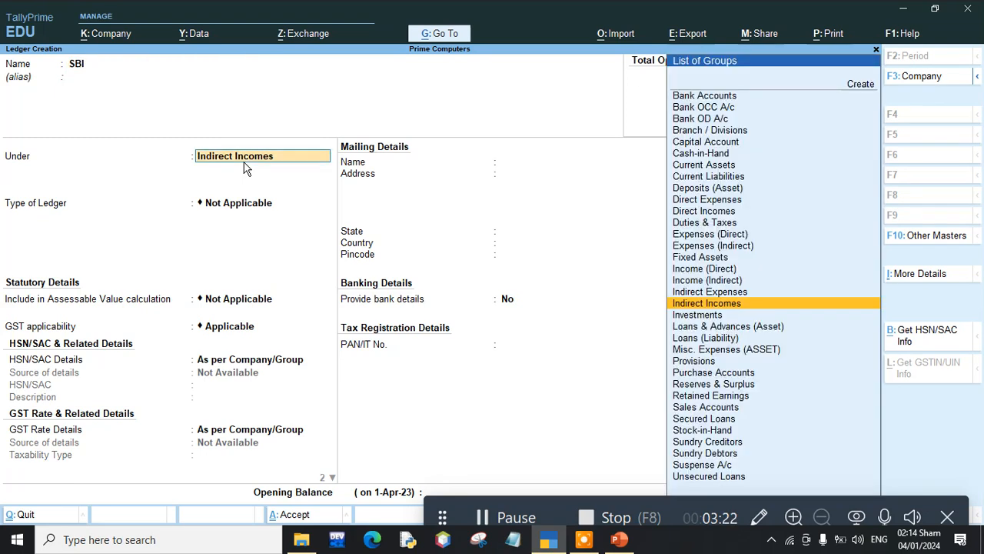
pyautogui.write('b')
pyautogui.press('Return')
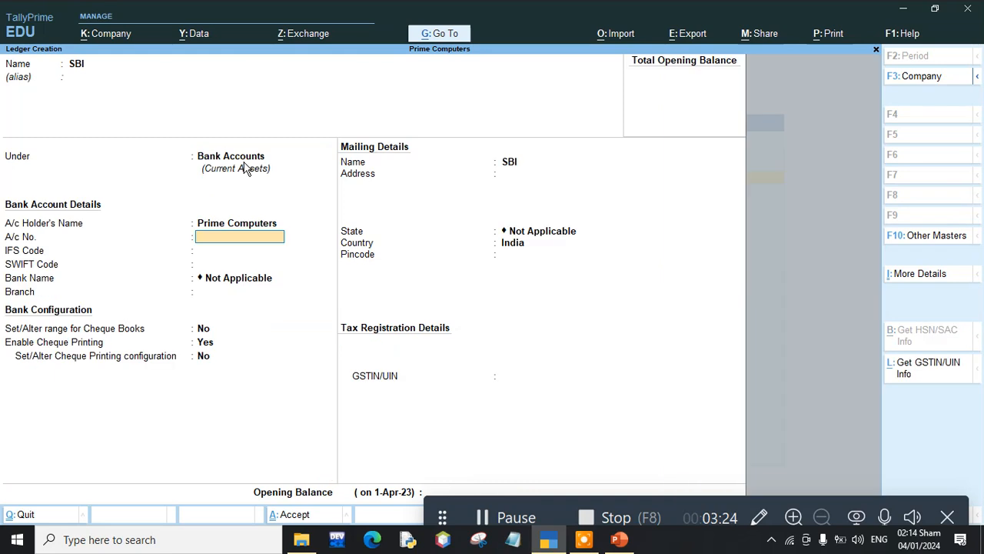
pyautogui.hotkey('ctrl', 'a')
# Create the ledger Wages A/c under the Direct Expenses group and leave ledger creation for the Gateway of Tally
pyautogui.write('Wages a/c')
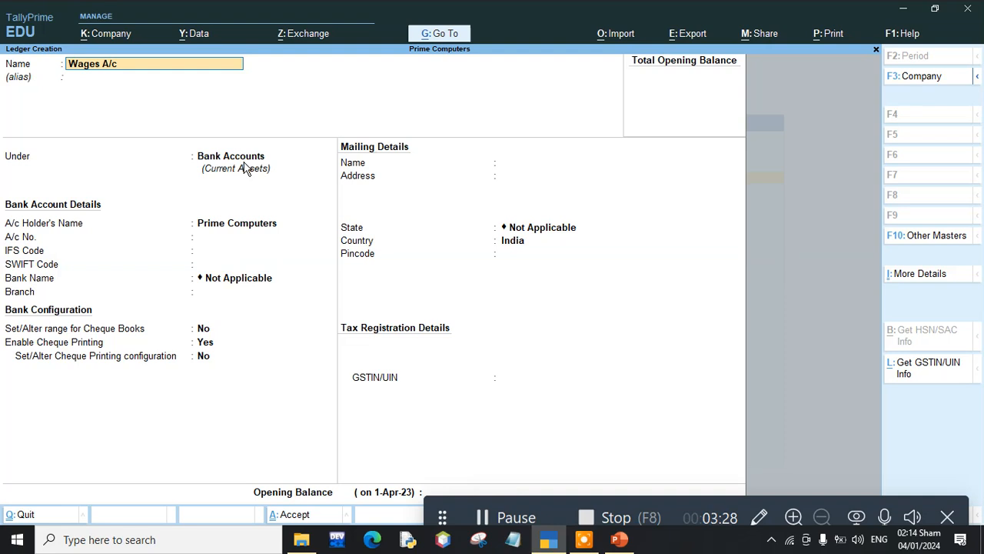
pyautogui.press('Return')
pyautogui.press('Return')
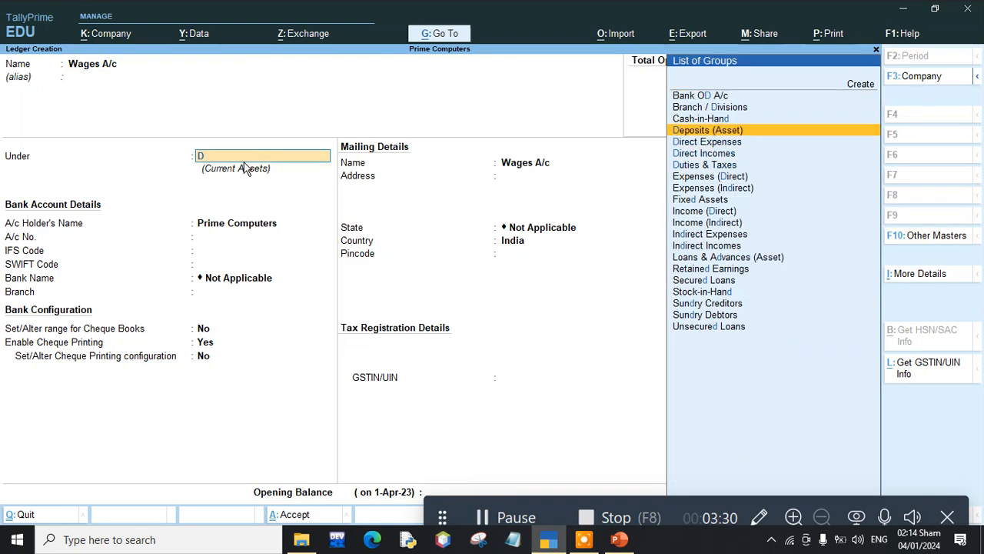
pyautogui.write('i')
pyautogui.press('Return')
pyautogui.press('ctrl')
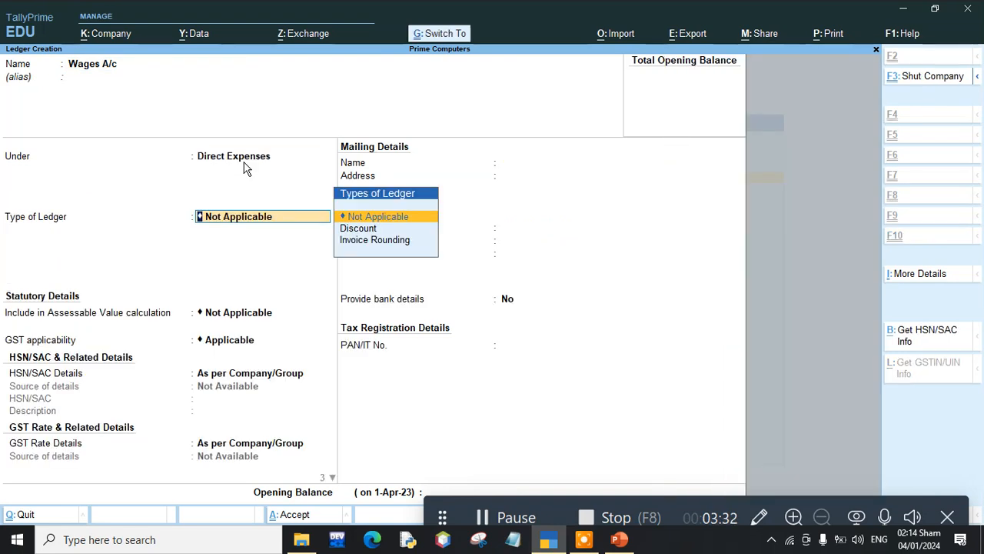
pyautogui.hotkey('ctrl', 'a')
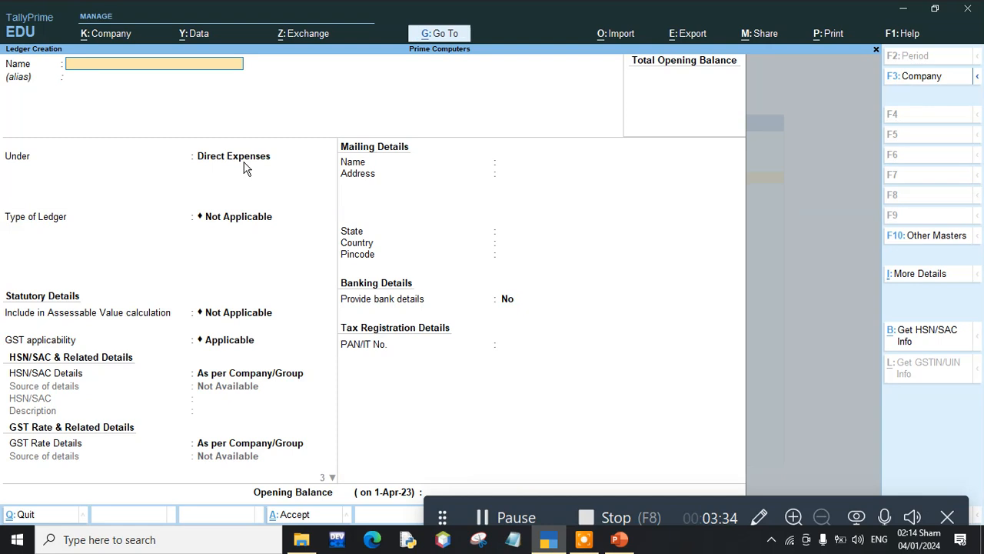
pyautogui.press('Escape')
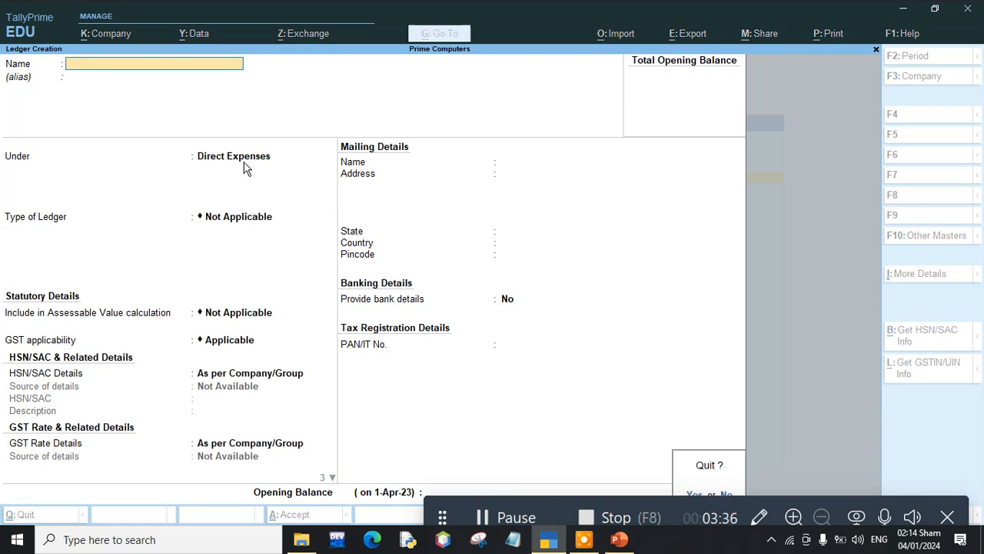
pyautogui.press('Return')
pyautogui.press('Escape')
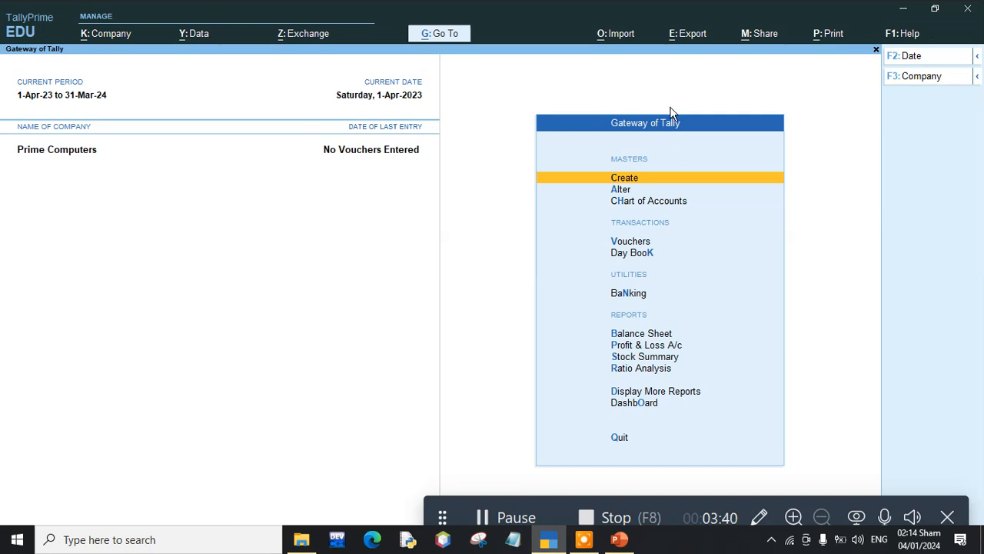
# Open voucher entry, check the voucher table on the slide following the ledger list in PowerPoint, and return to TallyPrime
pyautogui.click(629, 242)
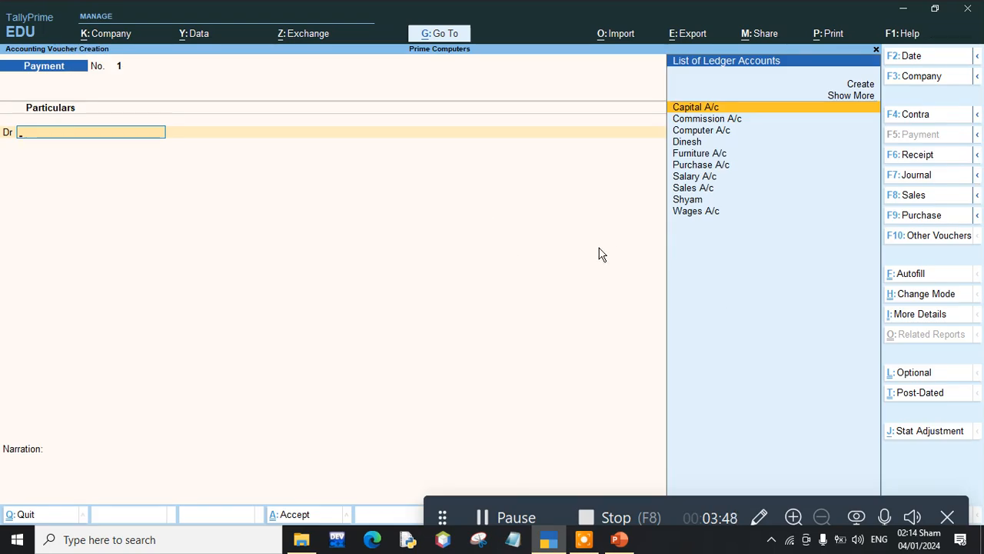
pyautogui.click(619, 541)
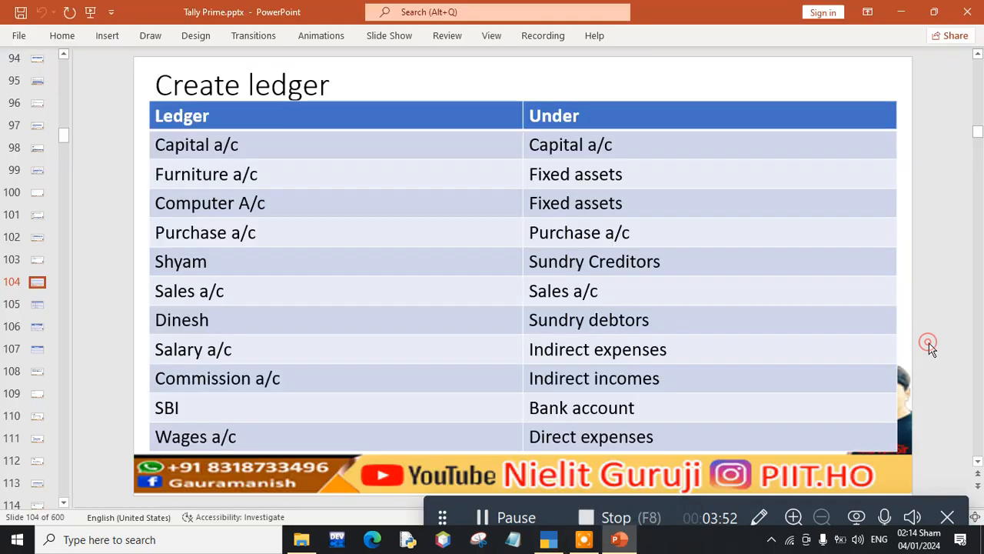
pyautogui.scroll(-1, 932, 350)
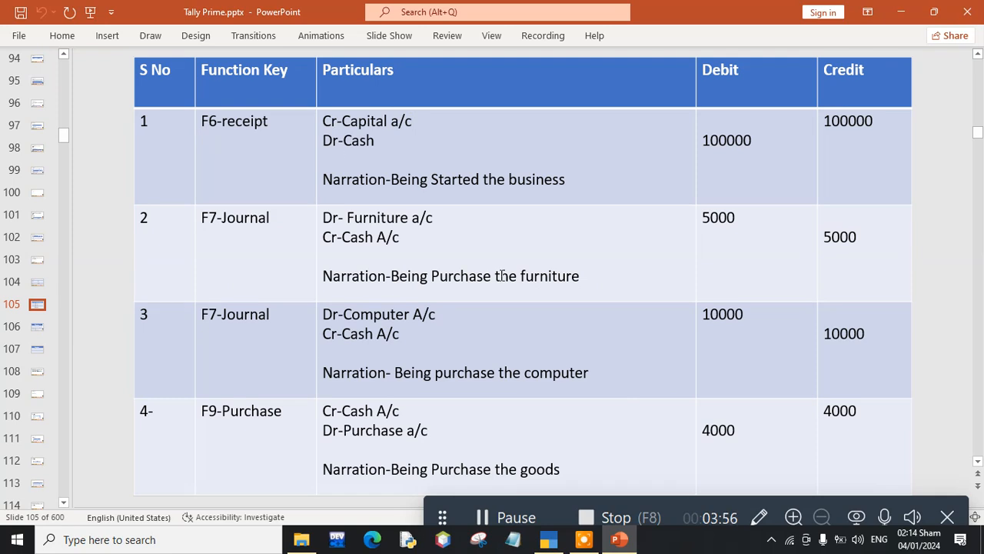
pyautogui.click(549, 541)
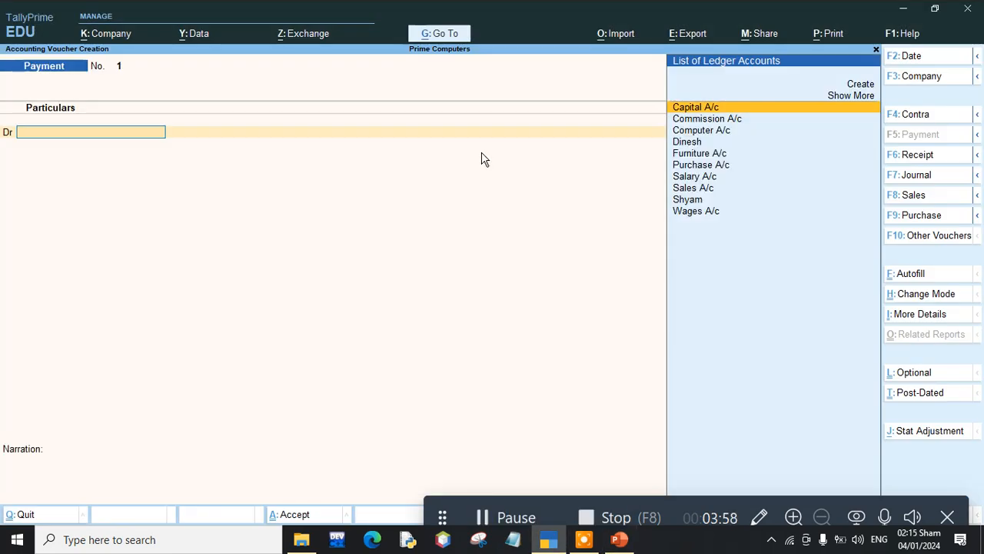
# Record a receipt voucher crediting Capital A/c and debiting Cash with 100000, with the narration "being started the business"
pyautogui.click(917, 157)
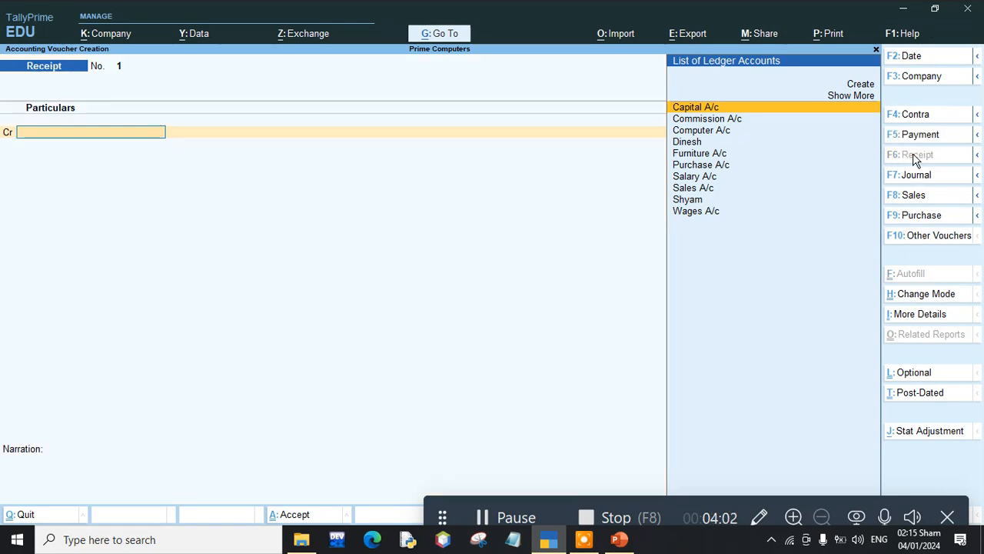
pyautogui.click(721, 108)
pyautogui.write('100000')
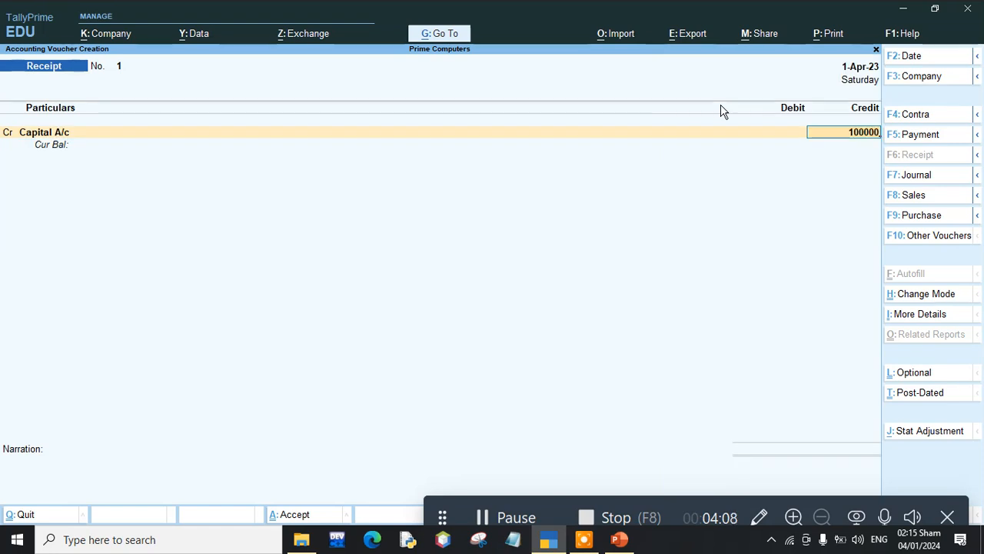
pyautogui.press('Return')
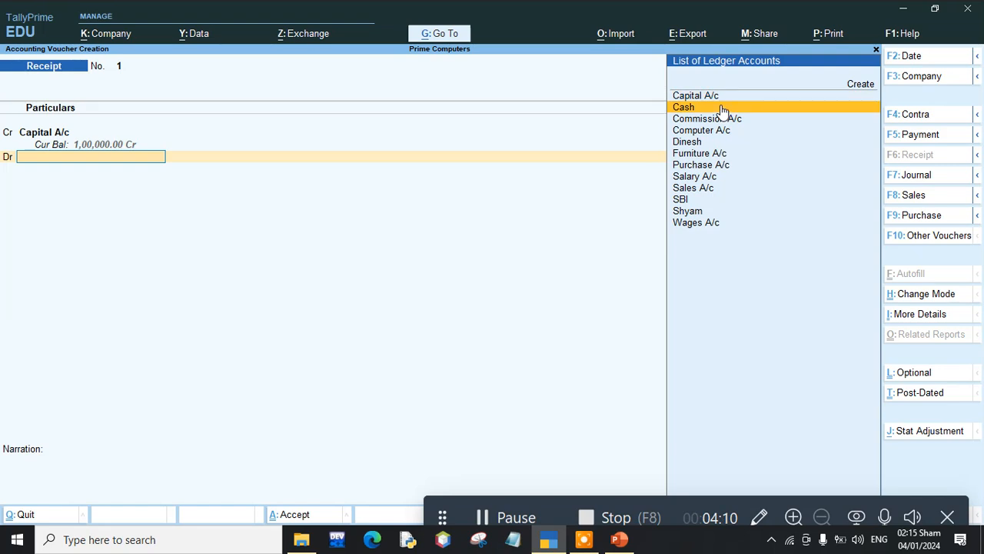
pyautogui.click(721, 107)
pyautogui.press('Return')
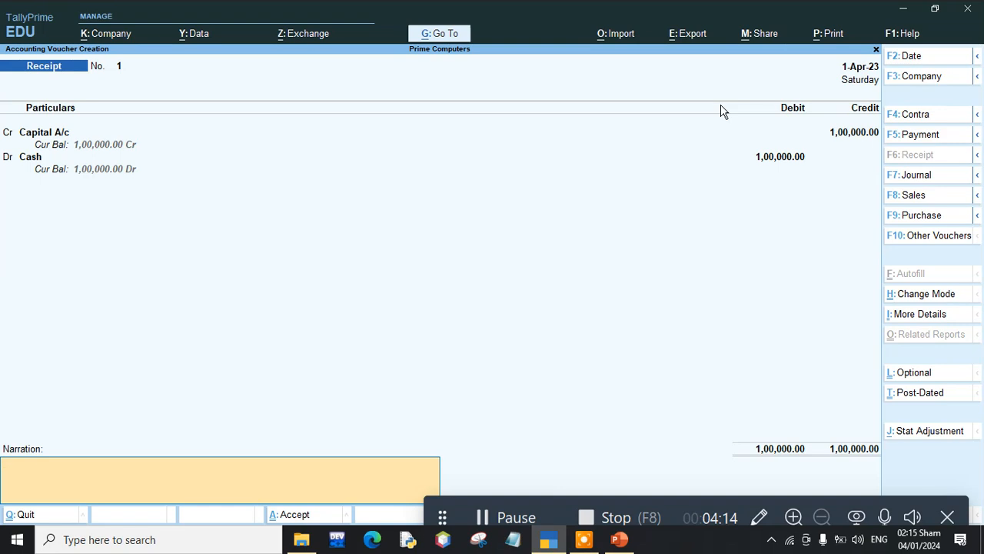
pyautogui.write('being started the business.')
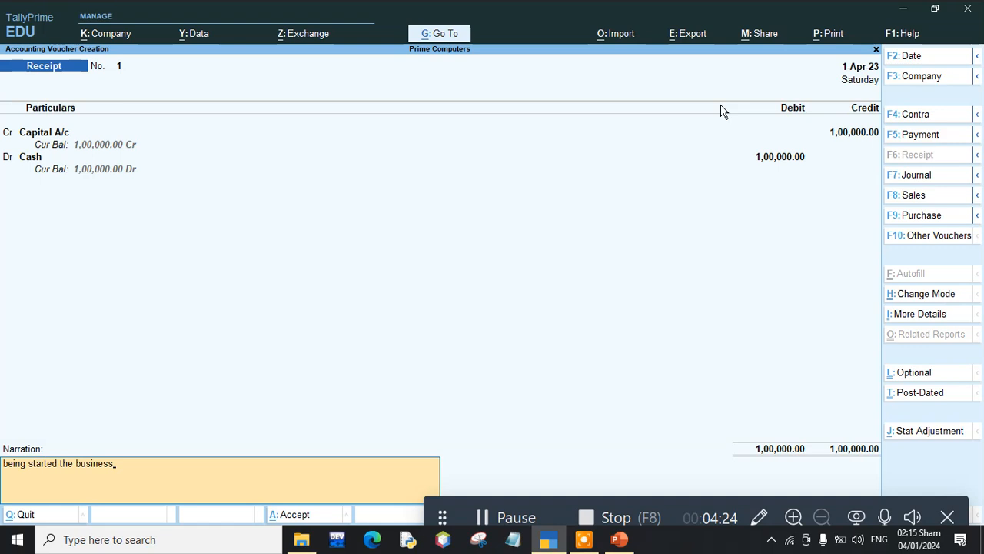
pyautogui.press('Return')
pyautogui.press('Return')
pyautogui.press('Return')
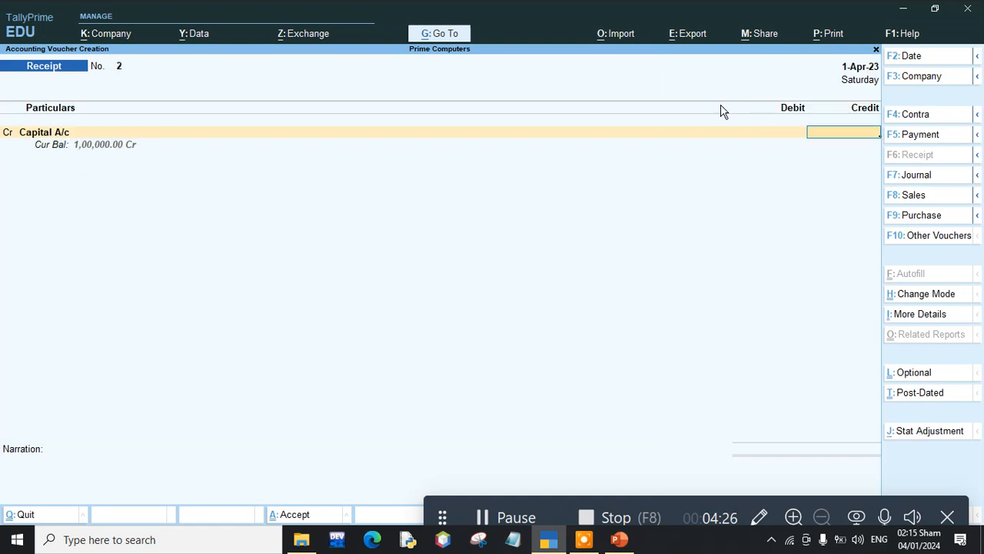
# Switch from the new receipt to a journal voucher and debit Furniture A/c with 5000
pyautogui.press('BackSpace')
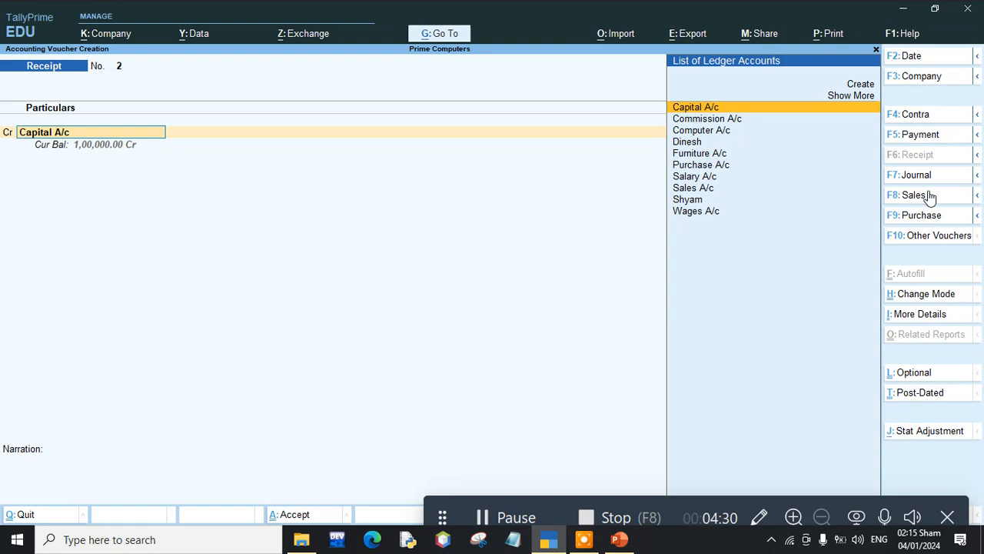
pyautogui.click(925, 177)
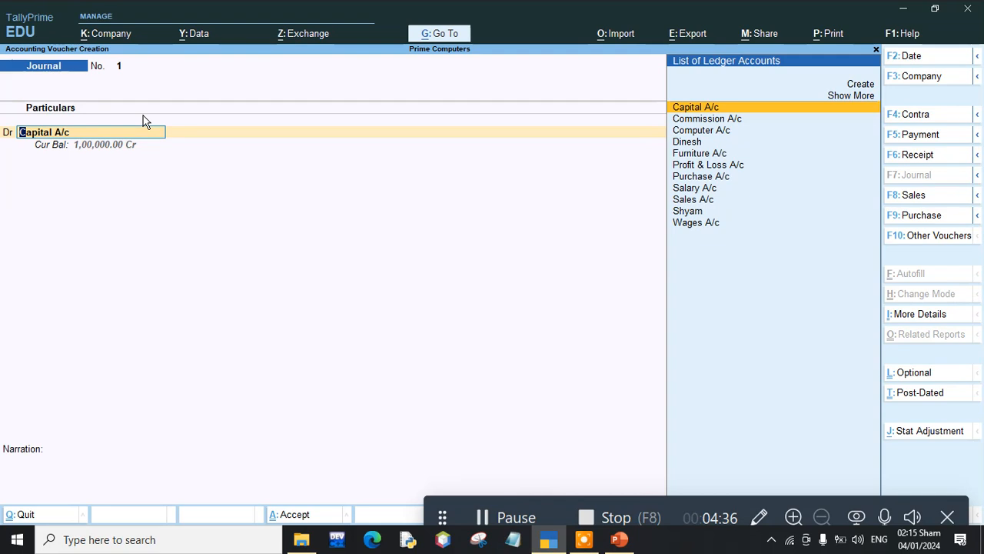
pyautogui.press('Down')
pyautogui.press('Down')
pyautogui.press('Down')
pyautogui.press('Down')
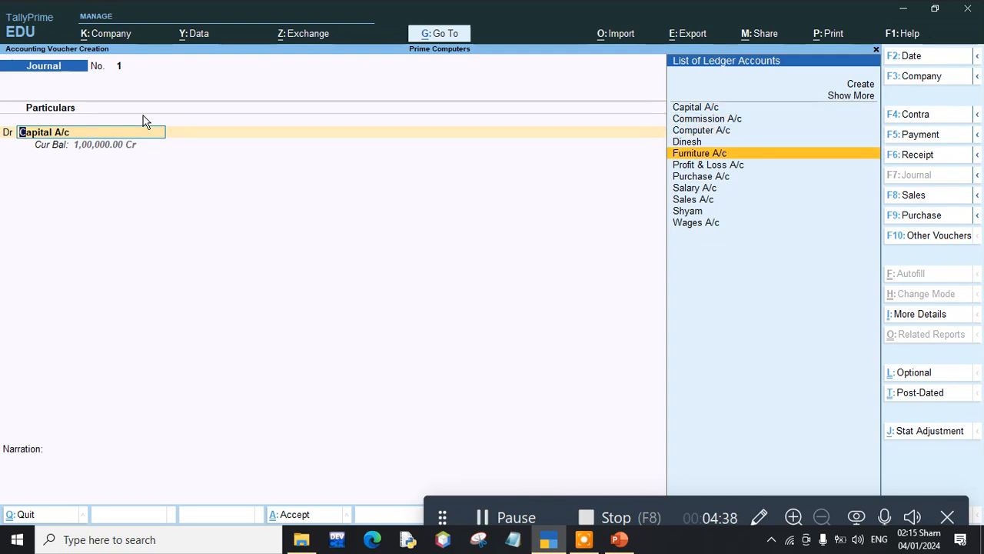
pyautogui.press('Return')
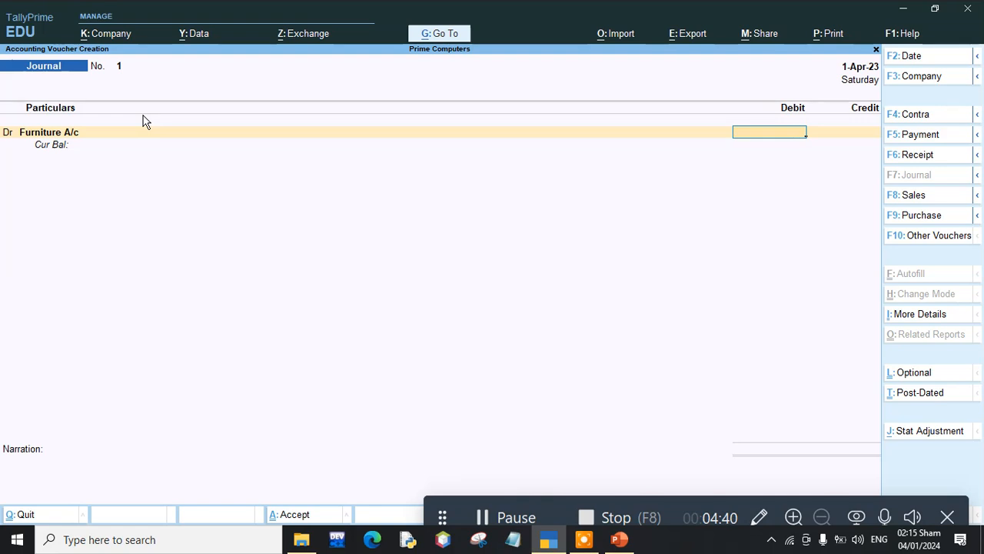
pyautogui.write('5000')
pyautogui.press('Return')
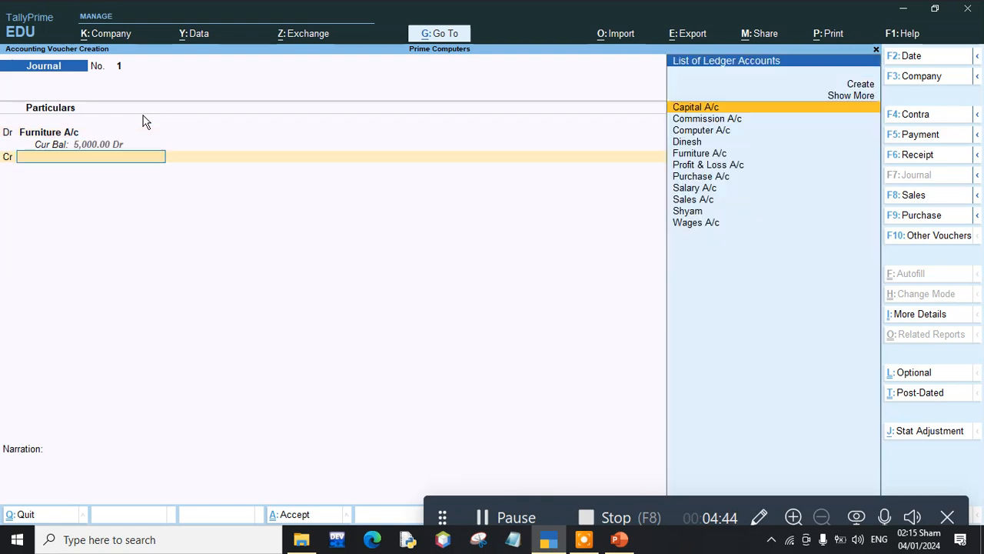
# Reveal the full ledger list, credit Cash with 5000, and save the furniture journal voucher without a narration
pyautogui.press('Return')
pyautogui.press('Down')
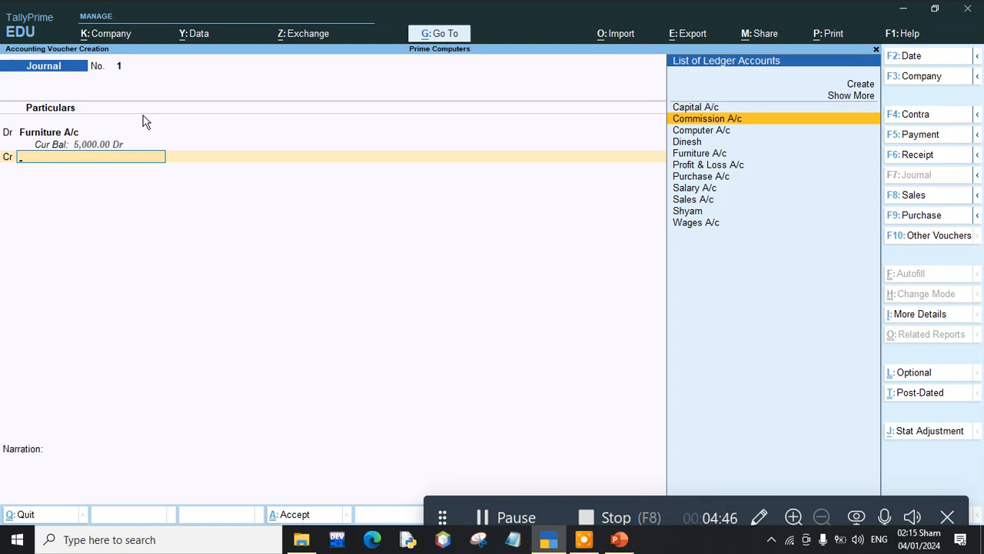
pyautogui.press('Up')
pyautogui.press('Up')
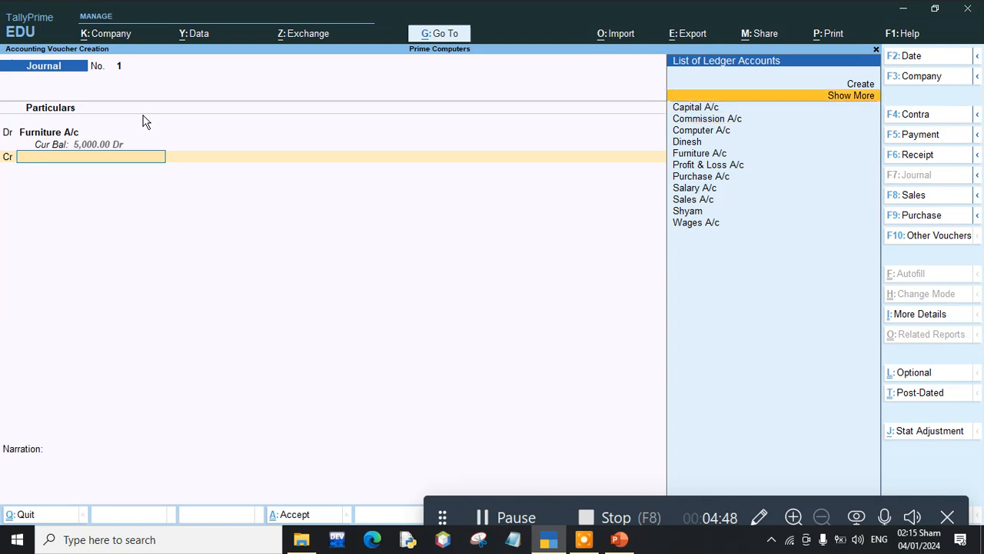
pyautogui.press('Return')
pyautogui.press('Down')
pyautogui.press('Down')
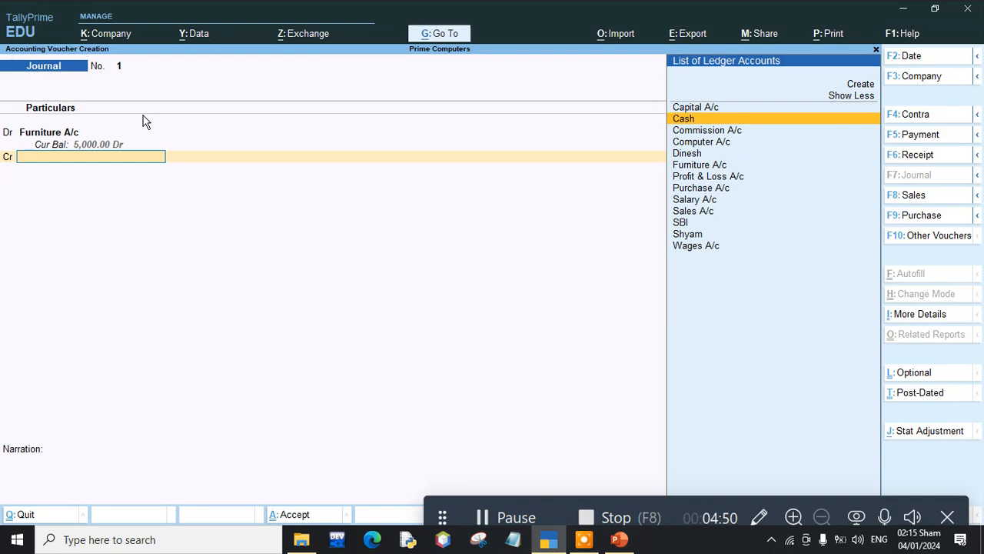
pyautogui.press('Return')
pyautogui.press('Return')
pyautogui.press('Return')
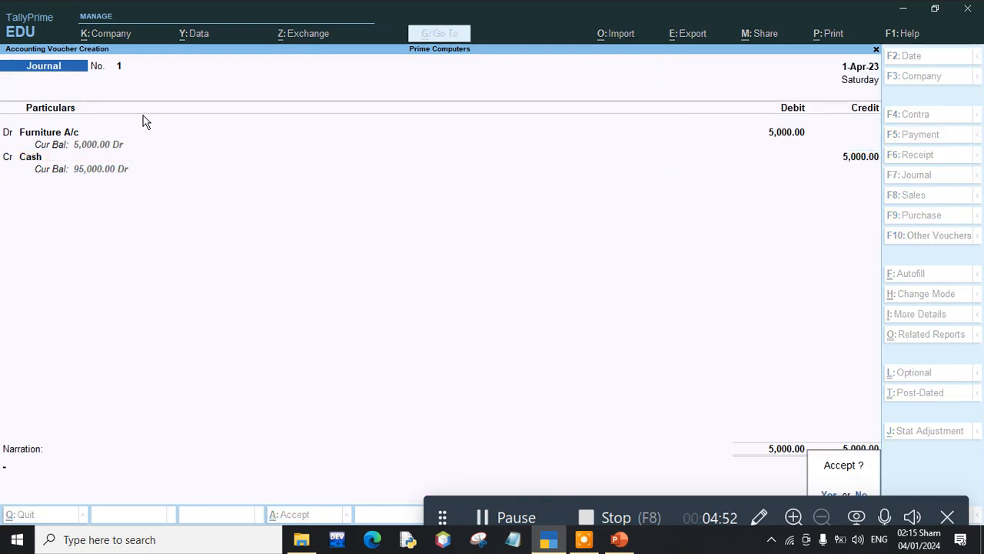
pyautogui.press('Return')
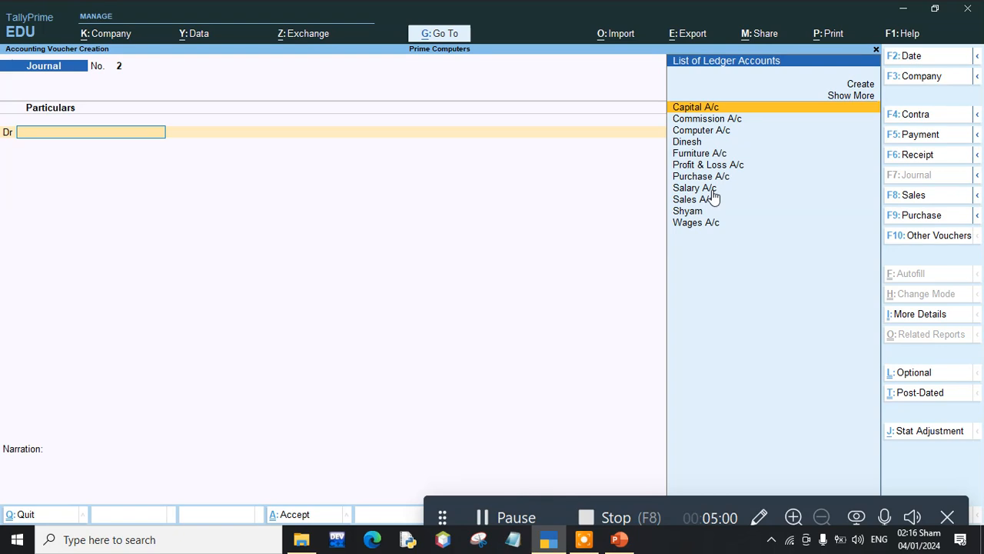
# Record a journal voucher debiting Computer A/c and crediting Cash with 10000, leaving the narration blank
pyautogui.click(721, 130)
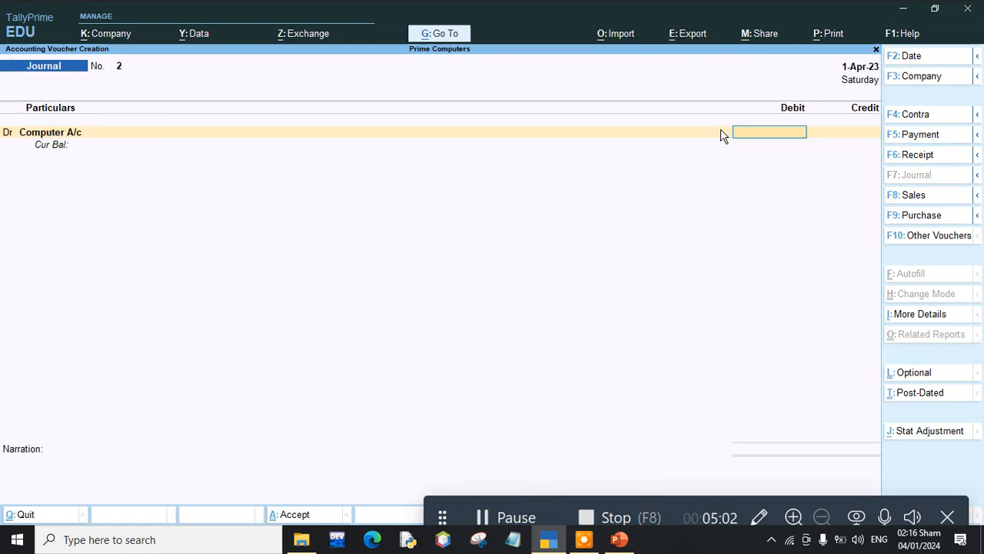
pyautogui.write('100000')
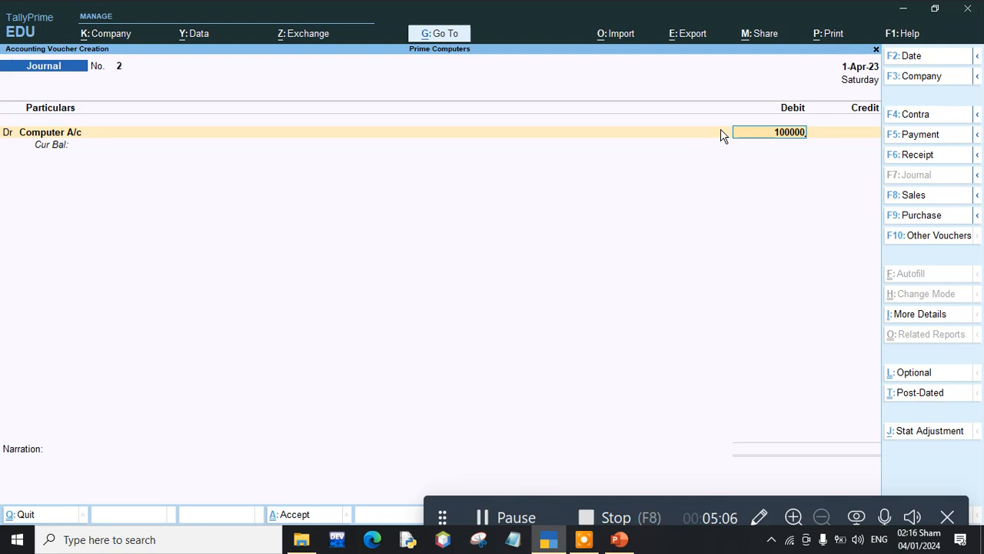
pyautogui.press('Return')
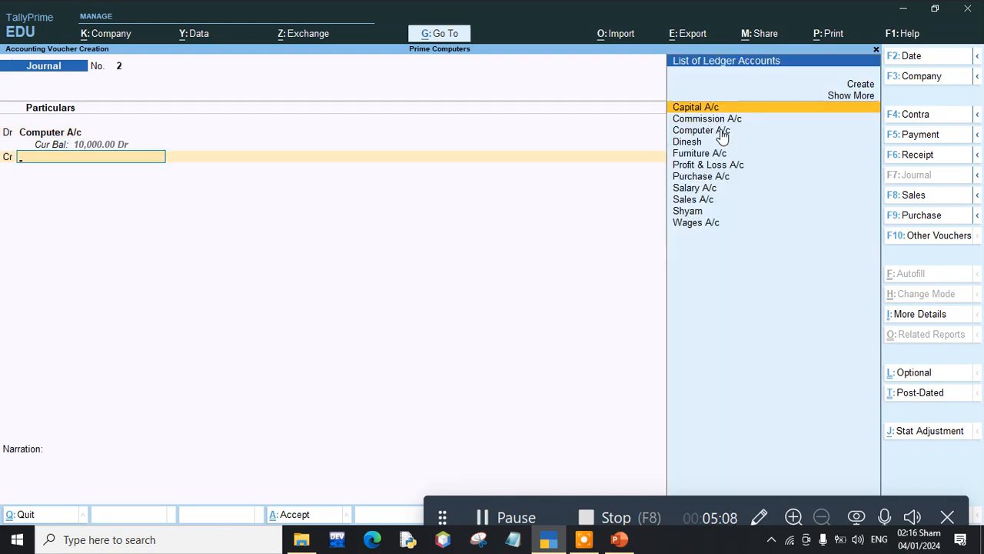
pyautogui.press('Up')
pyautogui.press('Return')
pyautogui.press('Down')
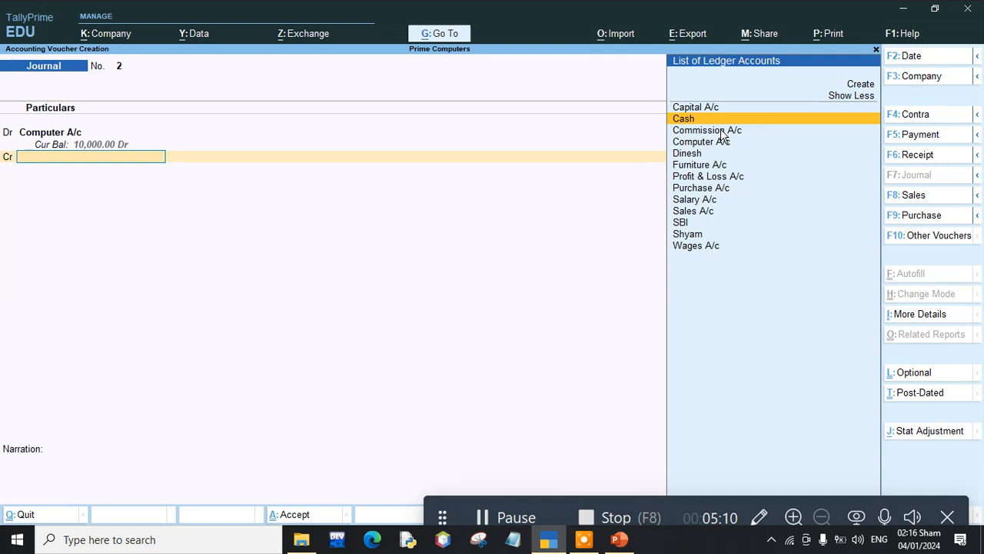
pyautogui.press('Return')
pyautogui.press('Return')
pyautogui.press('Return')
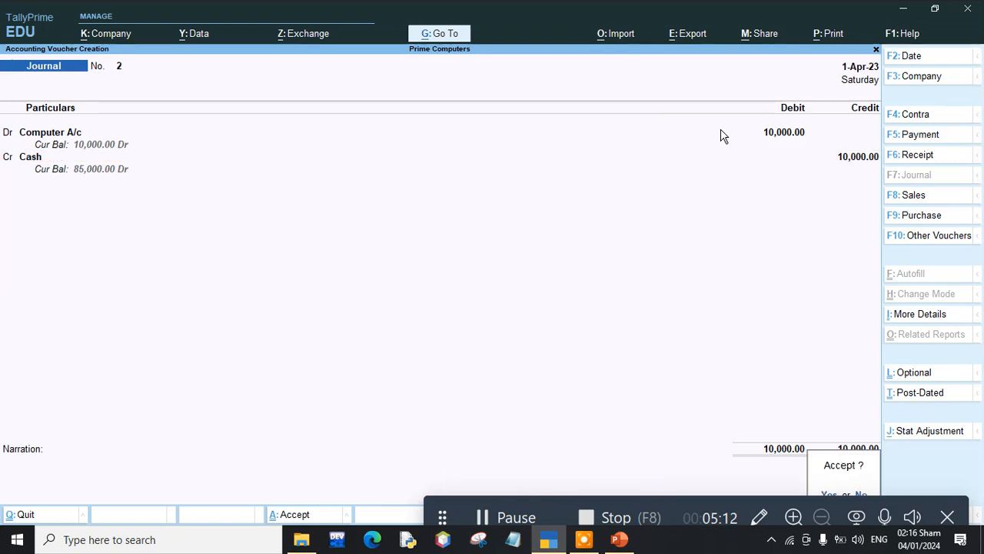
pyautogui.press('Return')
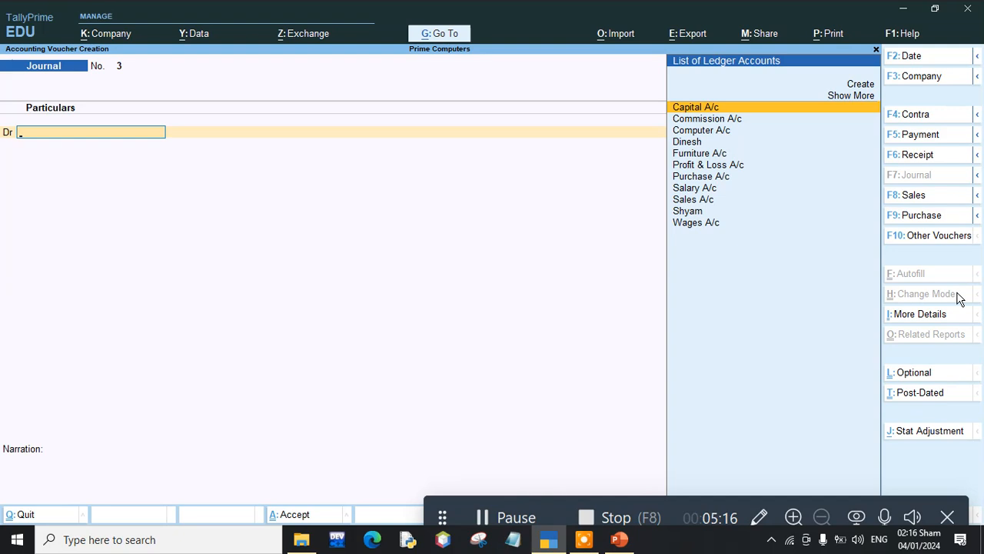
# Start a purchase voucher and change its voucher mode to As Voucher
pyautogui.click(917, 217)
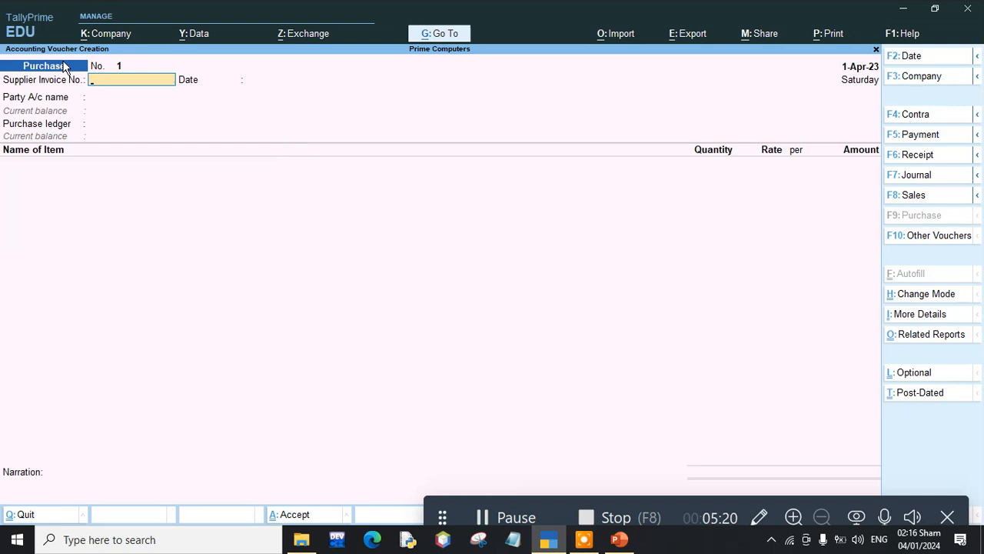
pyautogui.press('ctrl')
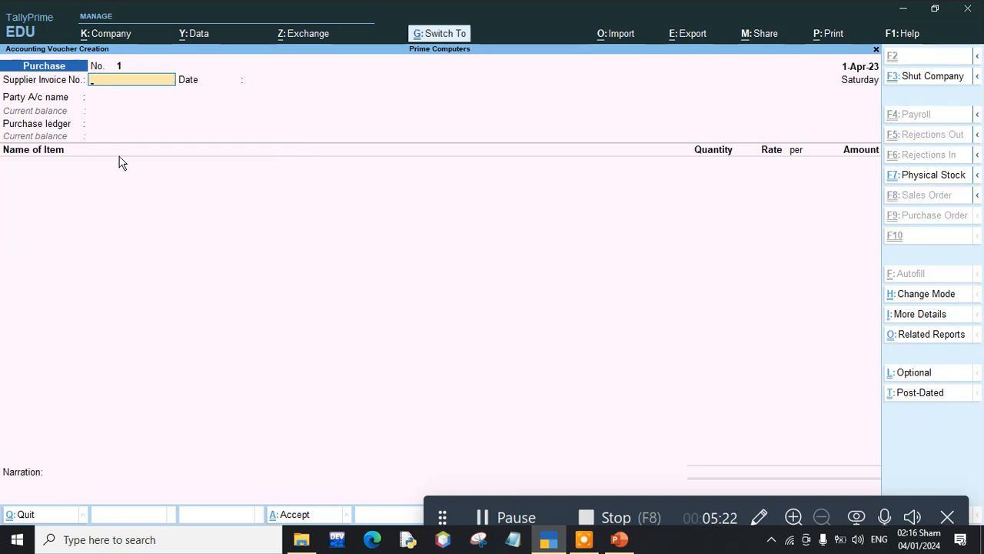
pyautogui.hotkey('ctrl', 'h')
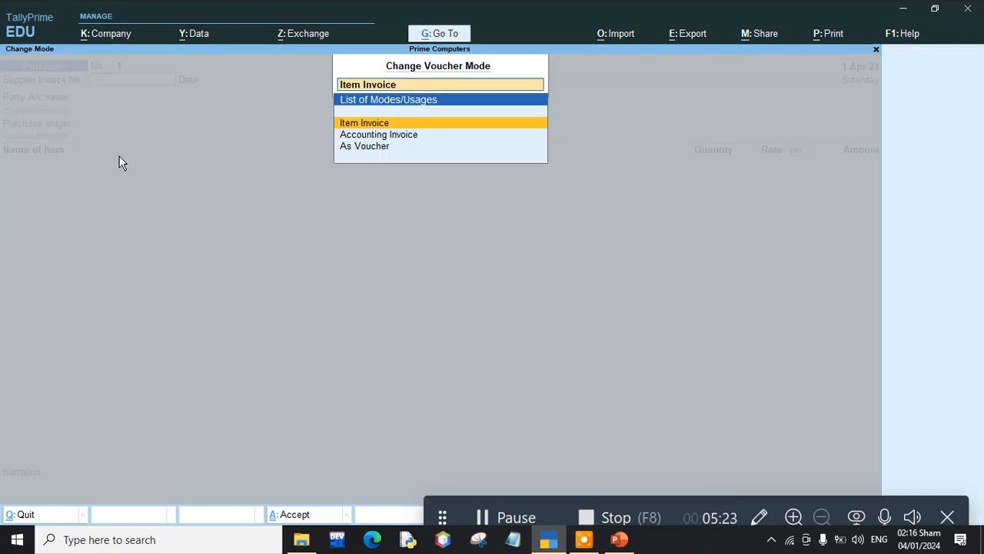
pyautogui.click(379, 149)
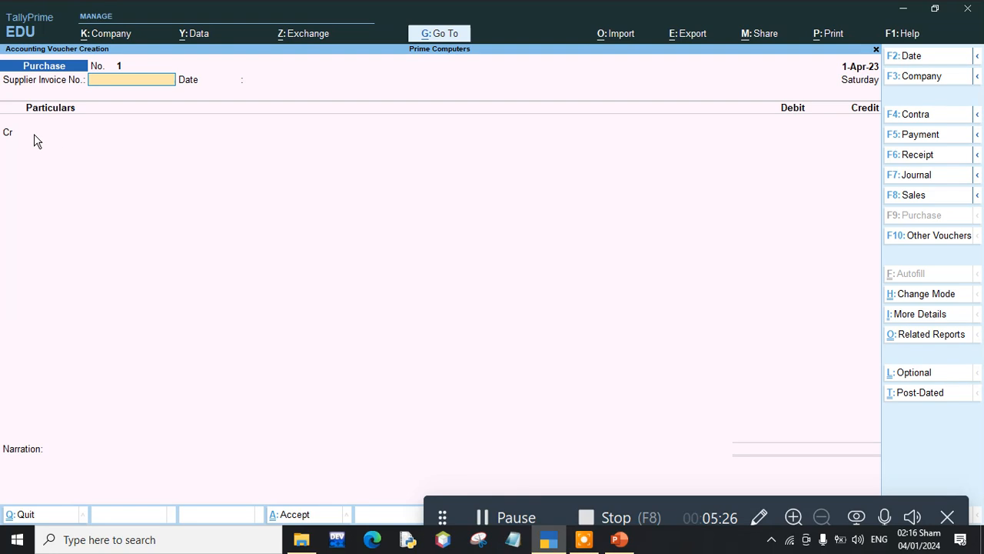
# Leave the supplier invoice and receipt details blank and credit Cash with 4000 in the purchase voucher
pyautogui.press('Return')
pyautogui.press('Return')
pyautogui.press('Return')
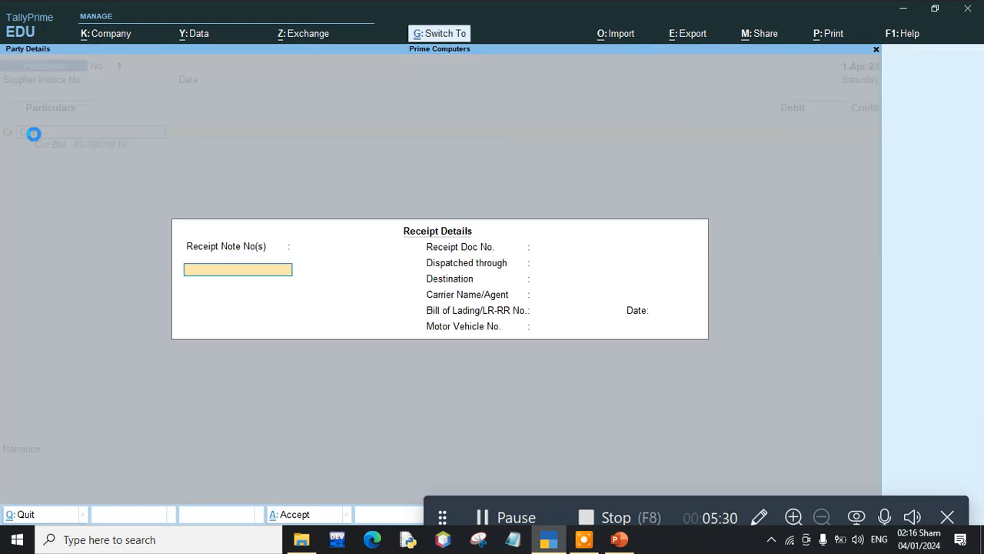
pyautogui.hotkey('ctrl', 'a')
pyautogui.hotkey('ctrl', 'a')
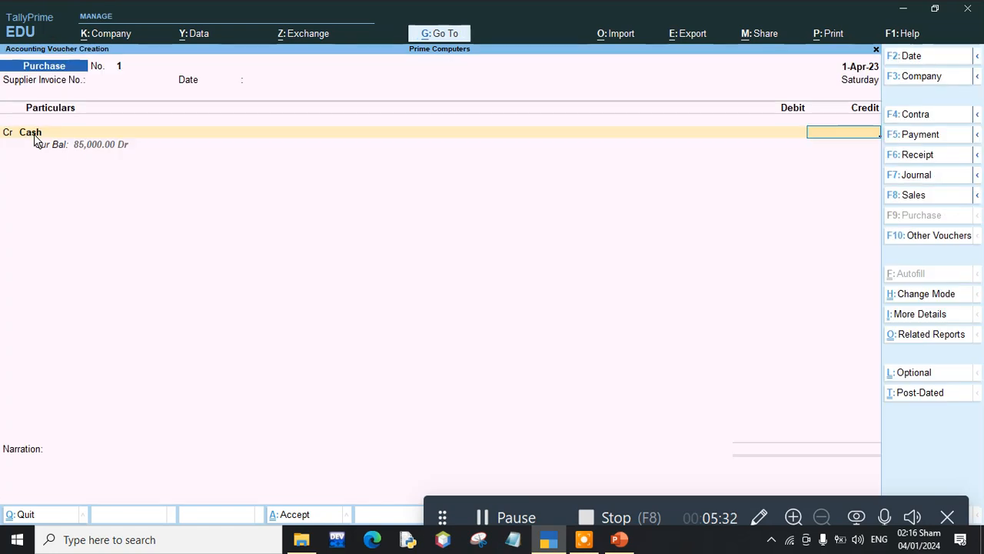
pyautogui.write('4000')
pyautogui.press('Return')
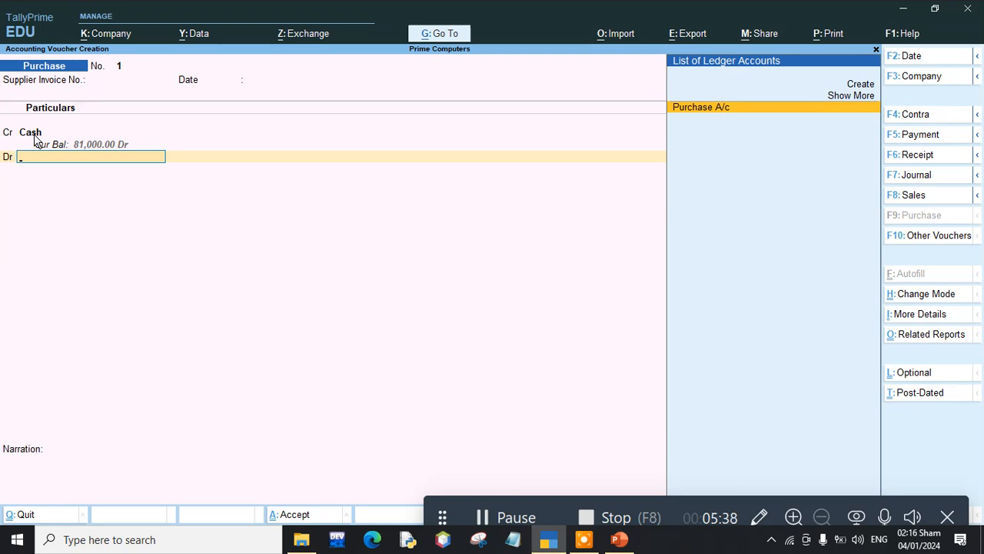
# Debit Purchase A/c with 4000, skipping item allocation and narration, and save the cash purchase voucher
pyautogui.press('Return')
pyautogui.press('Return')
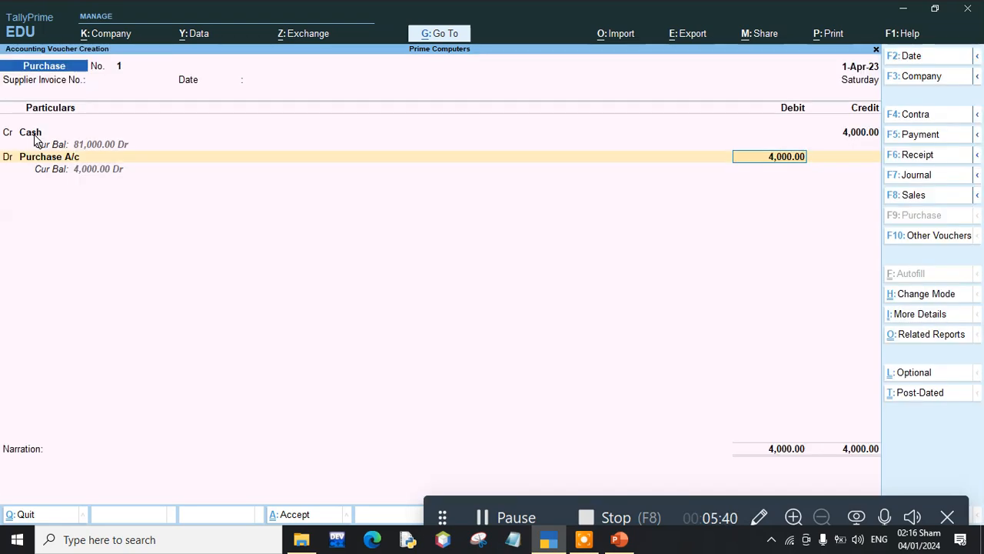
pyautogui.press('Return')
pyautogui.press('Return')
pyautogui.press('Return')
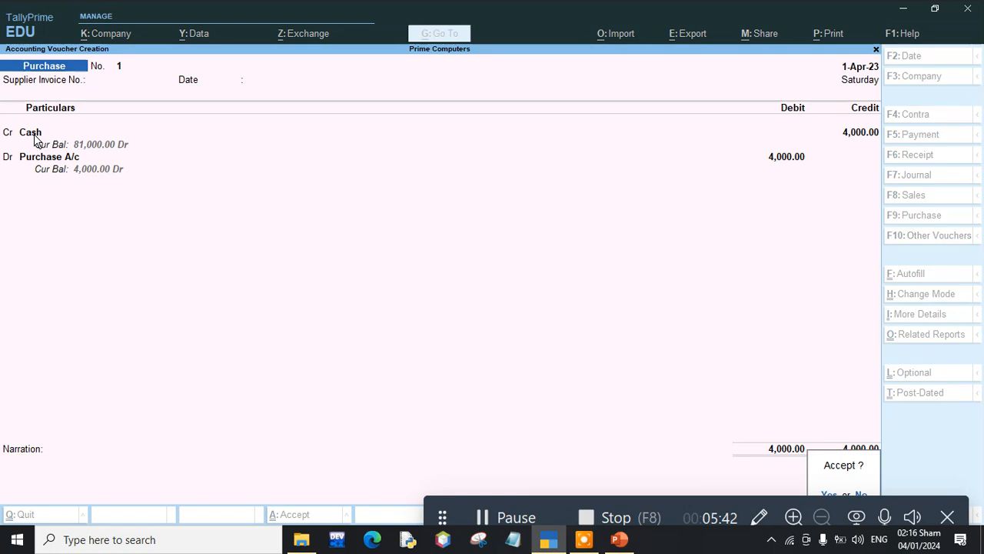
pyautogui.press('Return')
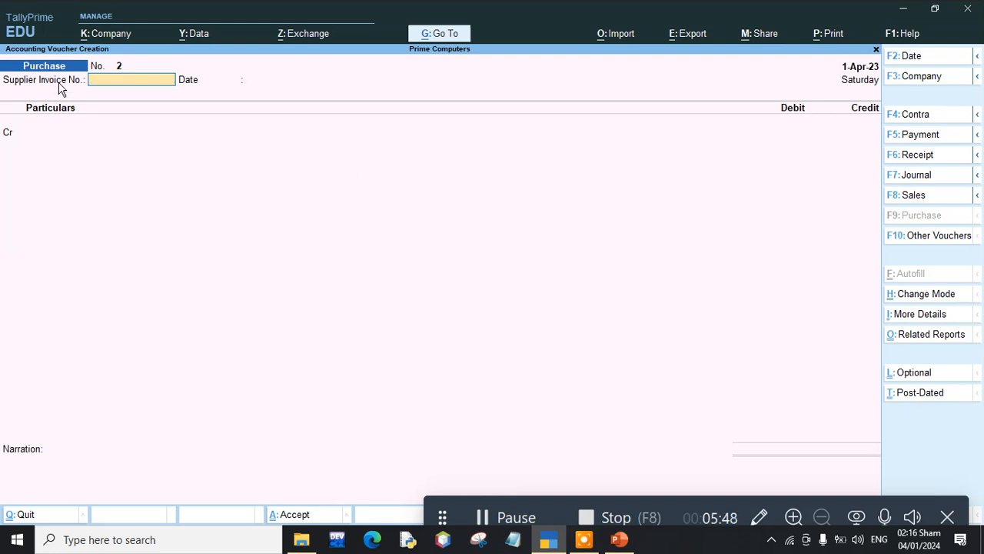
# Choose the supplier ledger listed after SBI as the credit party of the second purchase voucher, leaving invoice, receipt and party details at their defaults
pyautogui.press('Return')
pyautogui.press('Return')
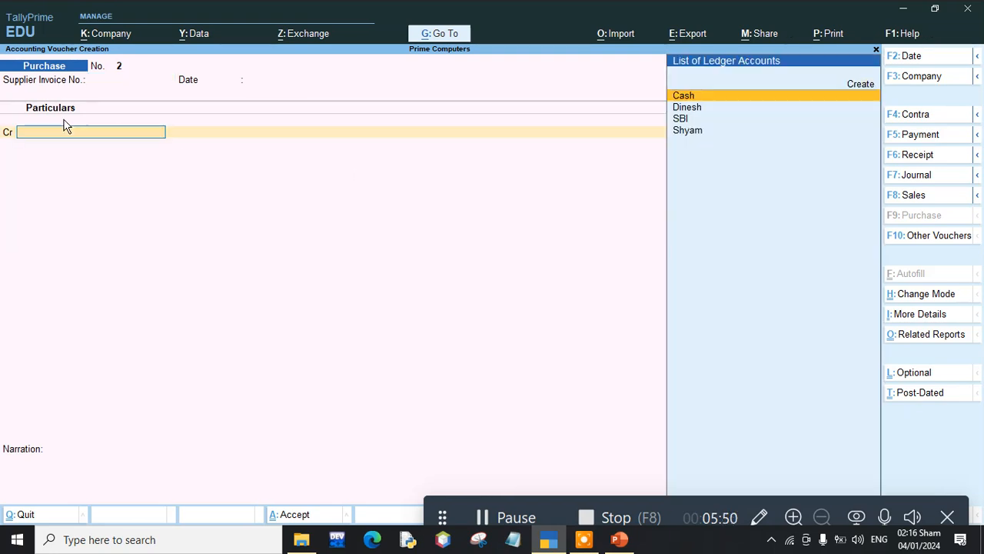
pyautogui.press('Down')
pyautogui.press('Down')
pyautogui.press('Down')
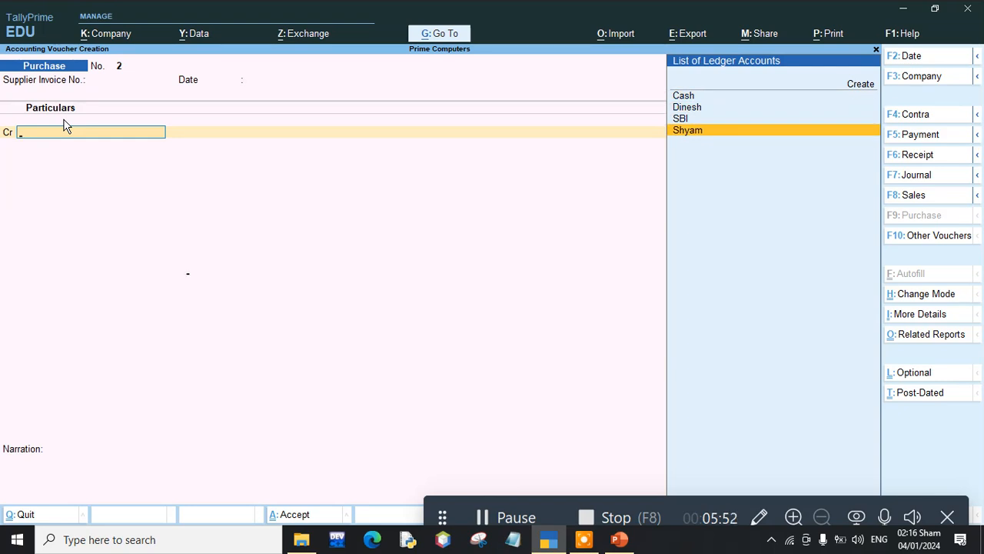
pyautogui.press('Return')
pyautogui.press('Return')
pyautogui.press('Return')
pyautogui.press('Return')
pyautogui.press('Return')
pyautogui.press('Return')
pyautogui.press('Return')
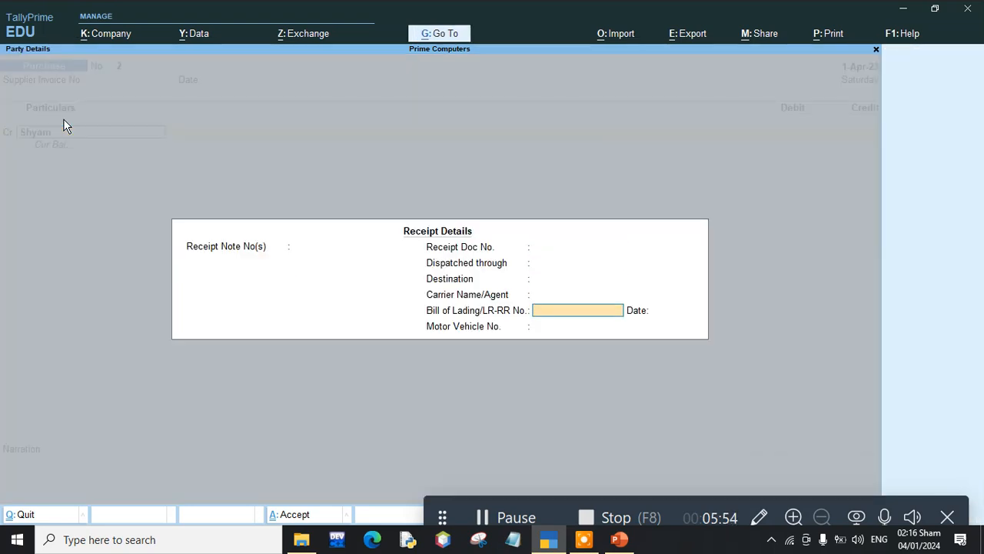
pyautogui.press('Return')
pyautogui.hotkey('ctrl', 'a')
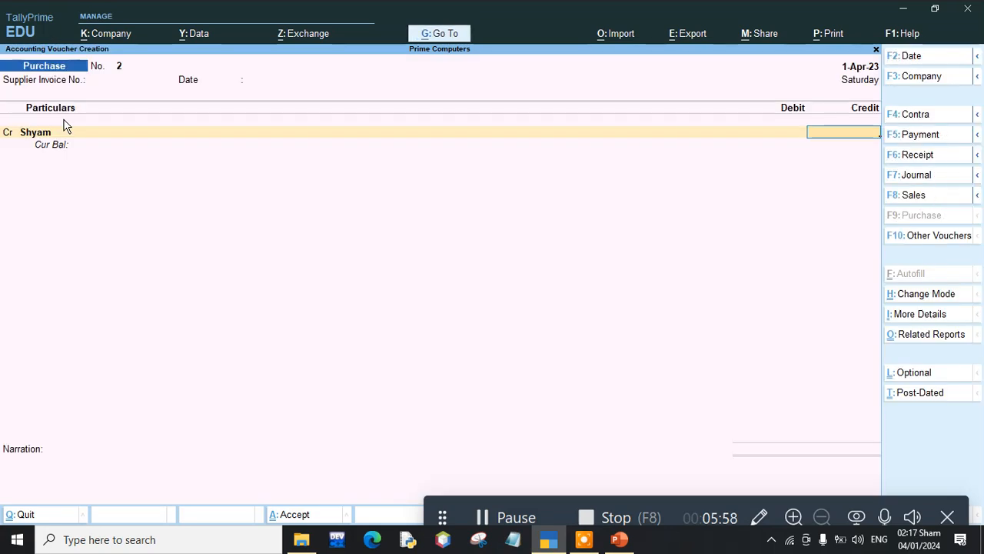
# Credit the supplier with 5000 as a New Ref bill, debit Purchase A/c without allocating items, and save the voucher without a narration
pyautogui.write('50000')
pyautogui.press('Return')
pyautogui.press('Return')
pyautogui.press('Return')
pyautogui.press('Return')
pyautogui.press('Return')
pyautogui.press('Return')
pyautogui.press('Return')
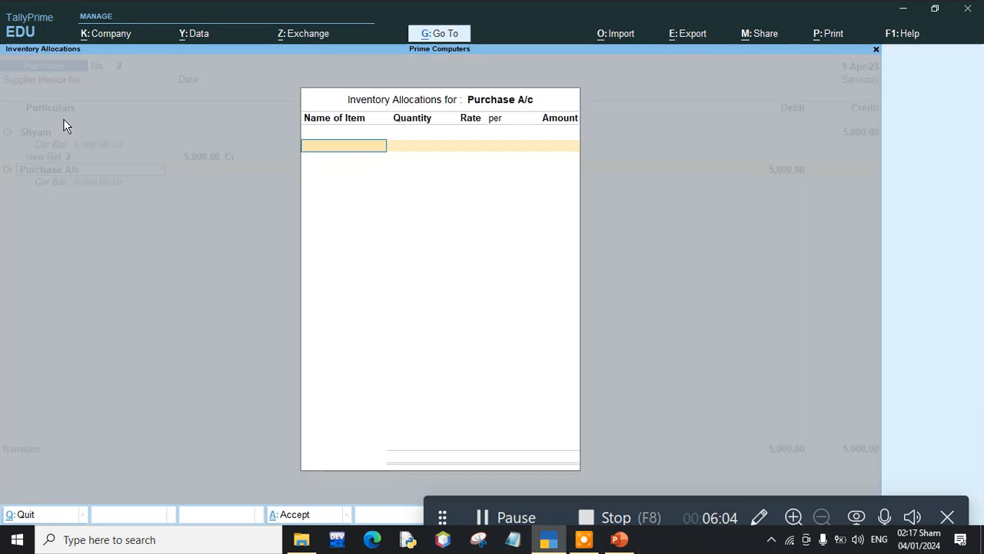
pyautogui.press('Return')
pyautogui.press('Return')
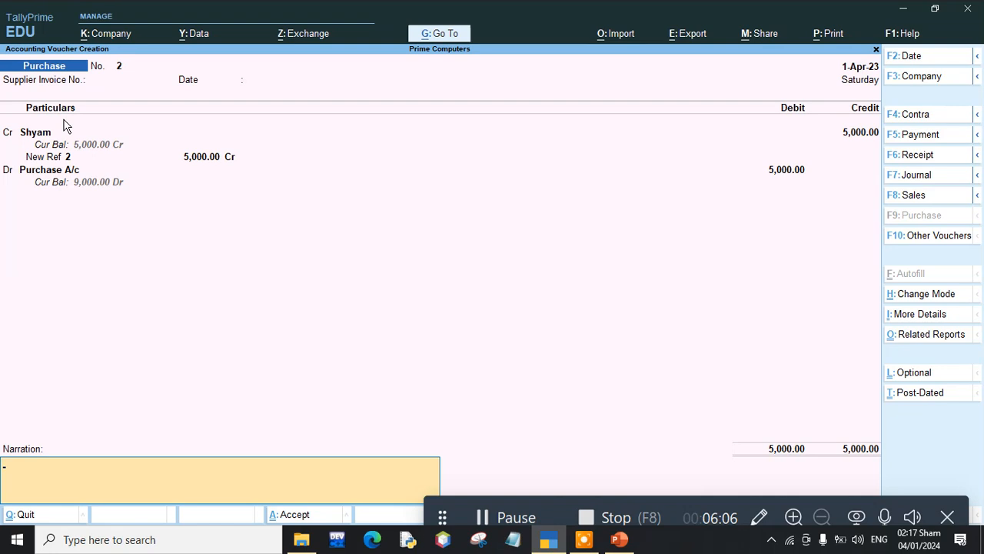
pyautogui.press('Return')
pyautogui.press('Return')
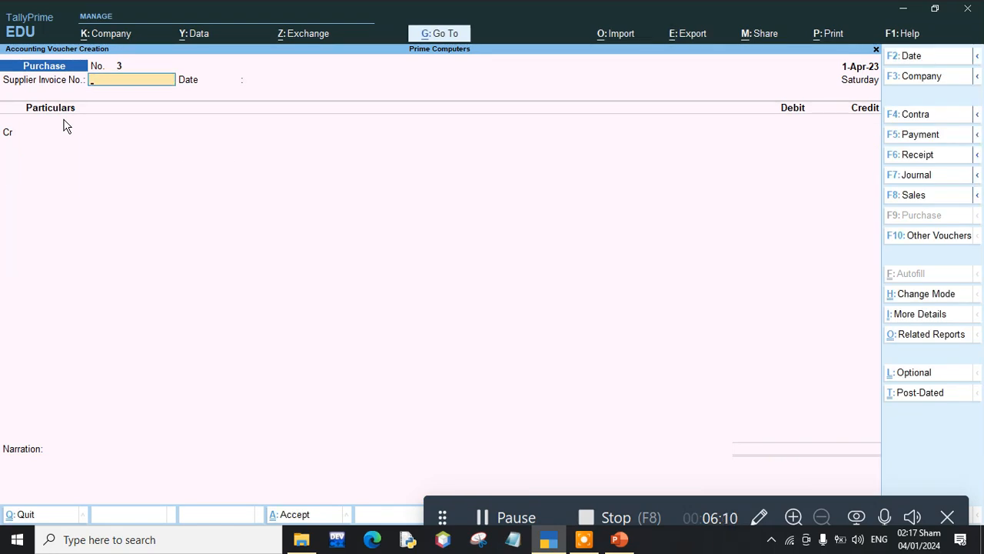
# Start a sales voucher in As Voucher mode and choose the customer ledger listed after Cash as debit party, keeping dispatch and party details at their defaults
pyautogui.click(900, 194)
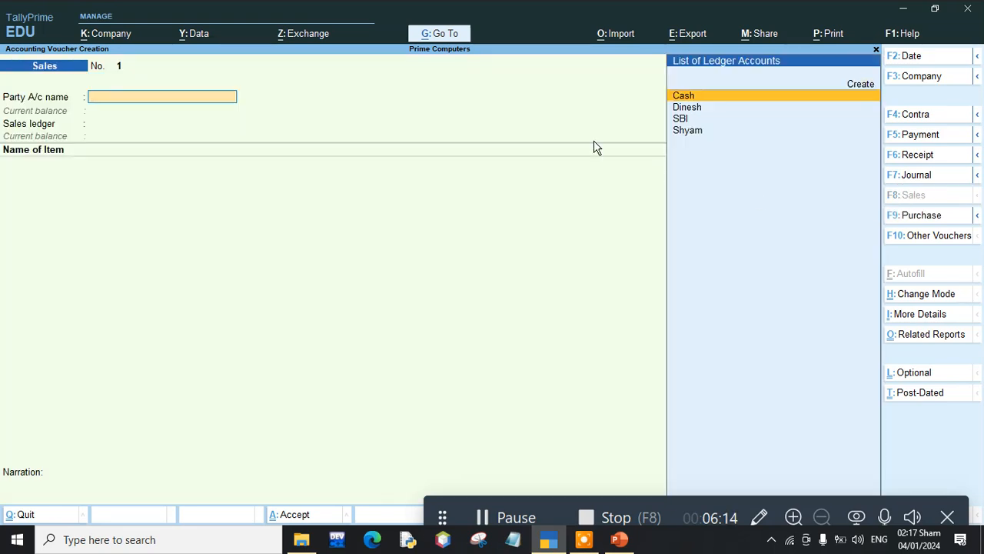
pyautogui.hotkey('ctrl', 'h')
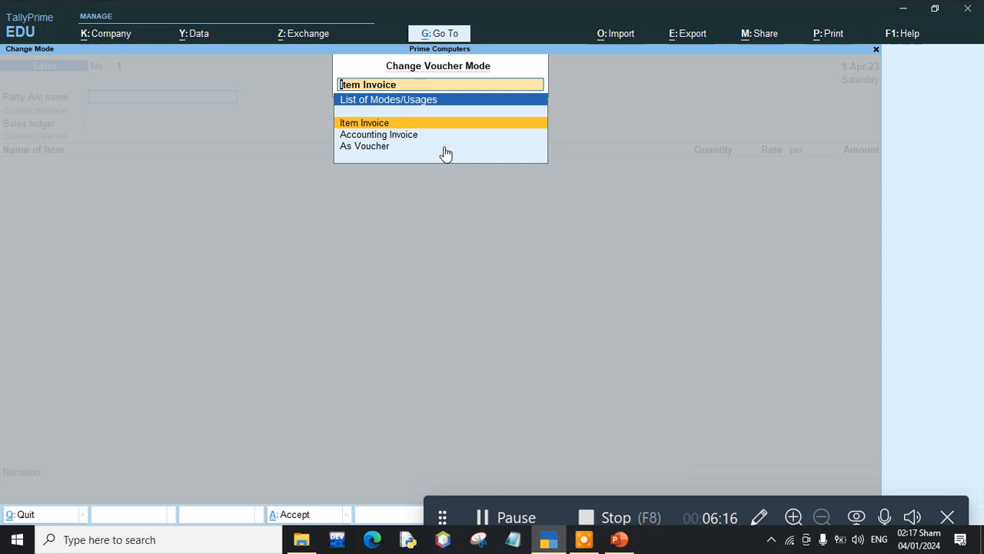
pyautogui.click(381, 148)
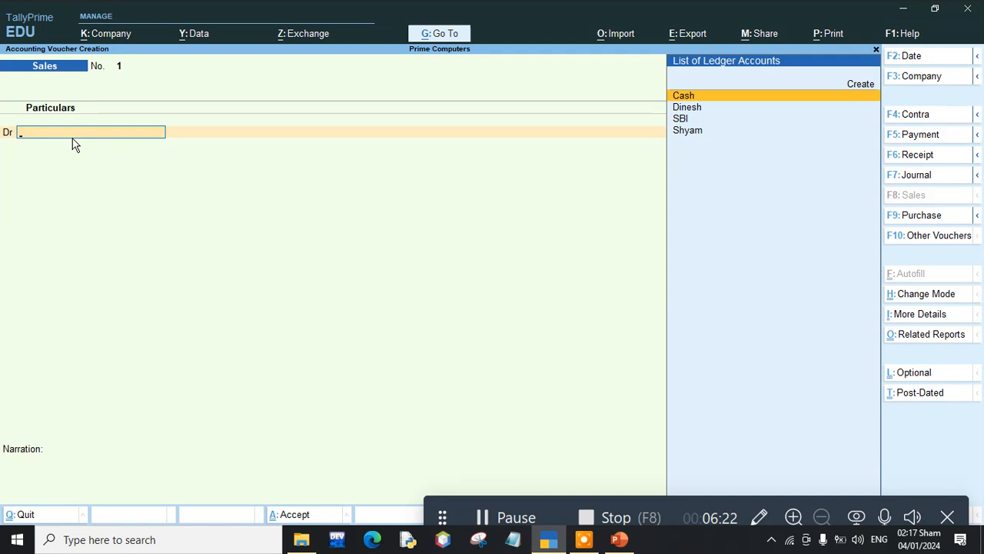
pyautogui.press('Down')
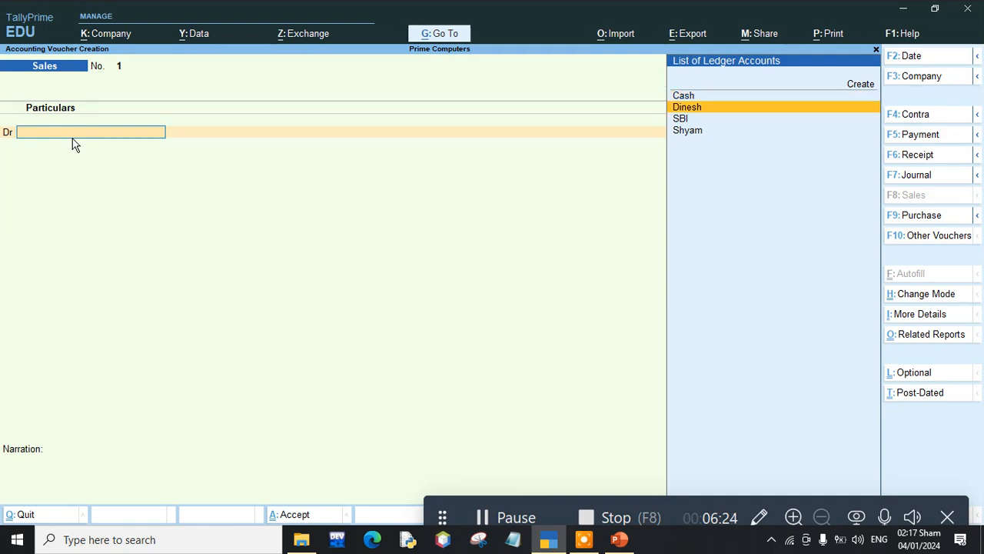
pyautogui.press('Return')
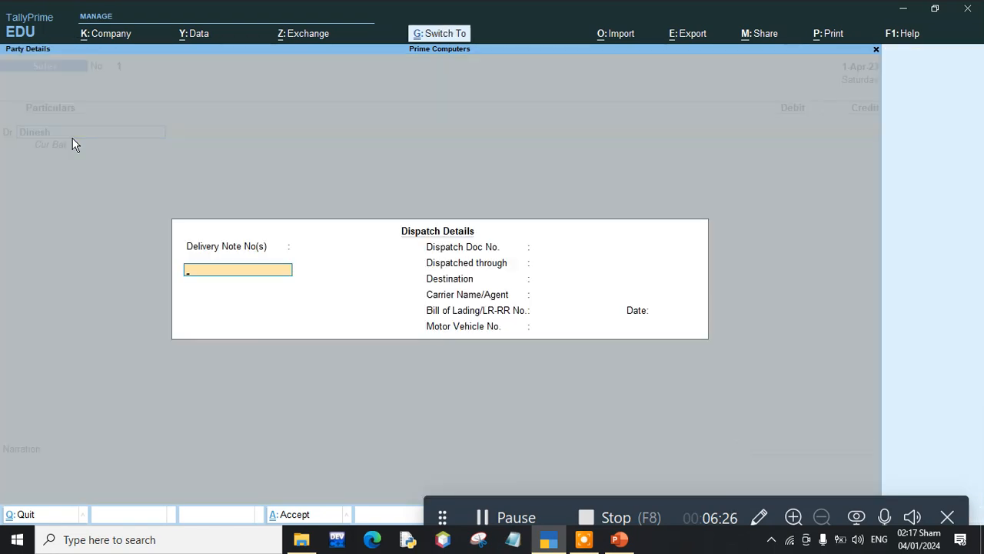
pyautogui.hotkey('ctrl', 'a')
pyautogui.hotkey('ctrl', 'a')
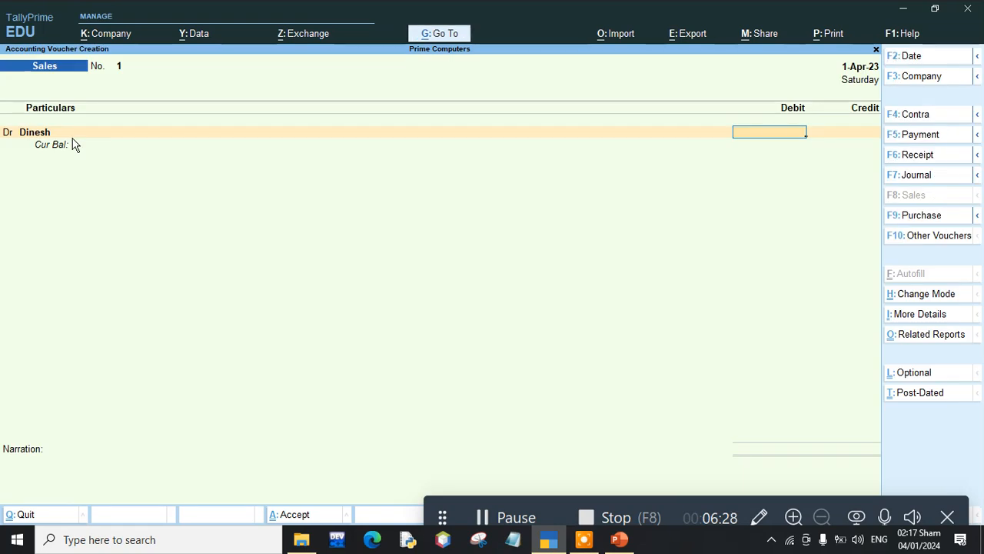
# Debit the customer with 7000 as a New Ref bill, credit Sales A/c without allocating items, and save the voucher without a narration
pyautogui.write('7000')
pyautogui.press('Return')
pyautogui.press('Return')
pyautogui.press('Return')
pyautogui.press('Return')
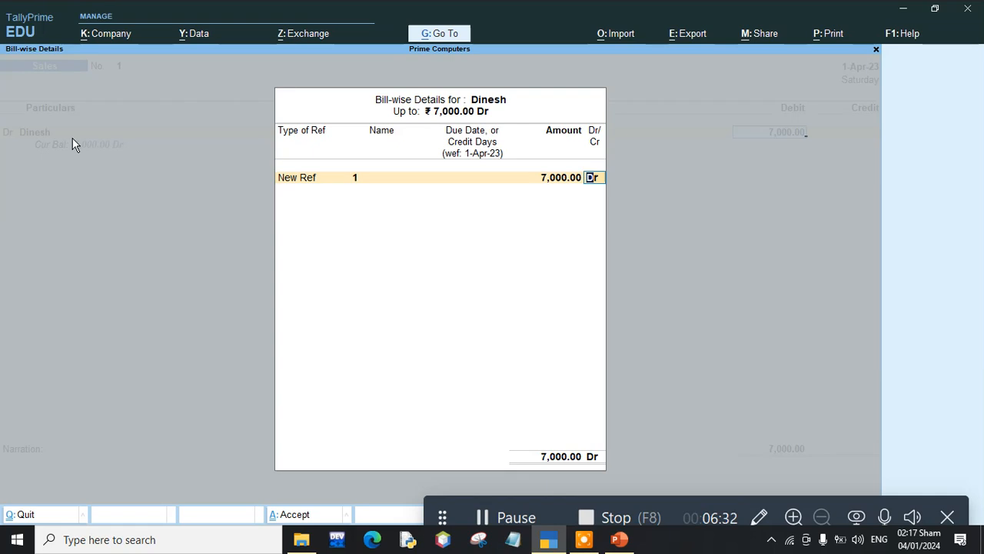
pyautogui.press('Return')
pyautogui.press('Return')
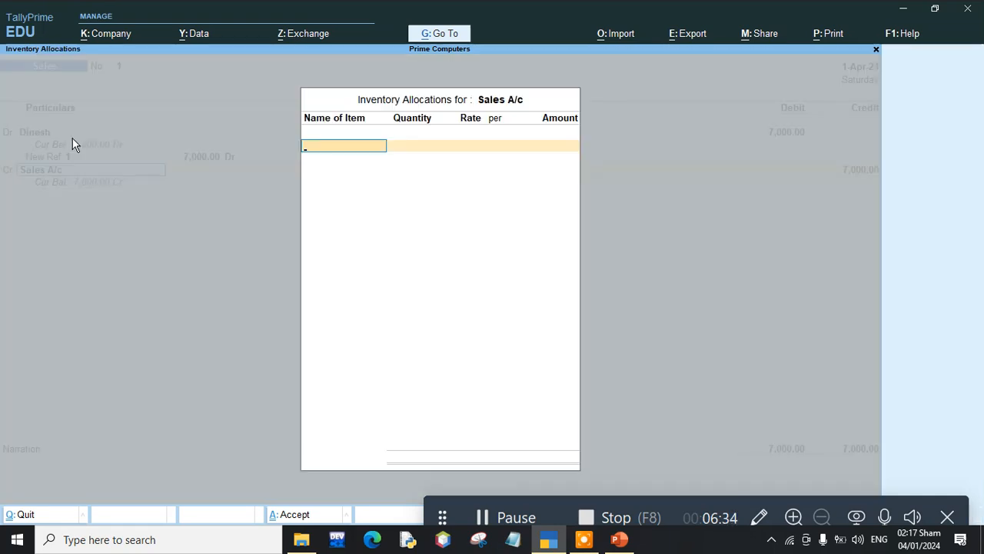
pyautogui.press('Return')
pyautogui.press('Return')
pyautogui.press('Return')
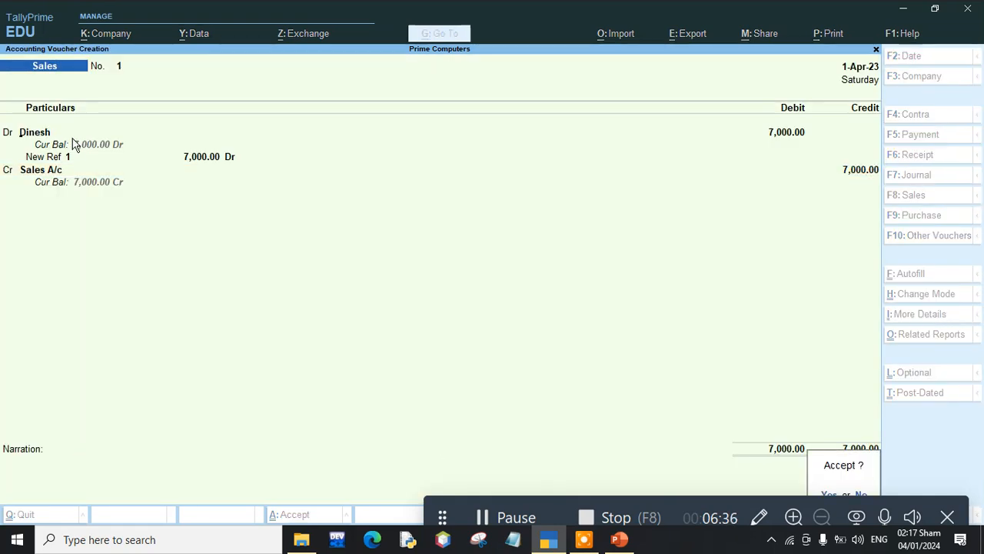
pyautogui.press('Return')
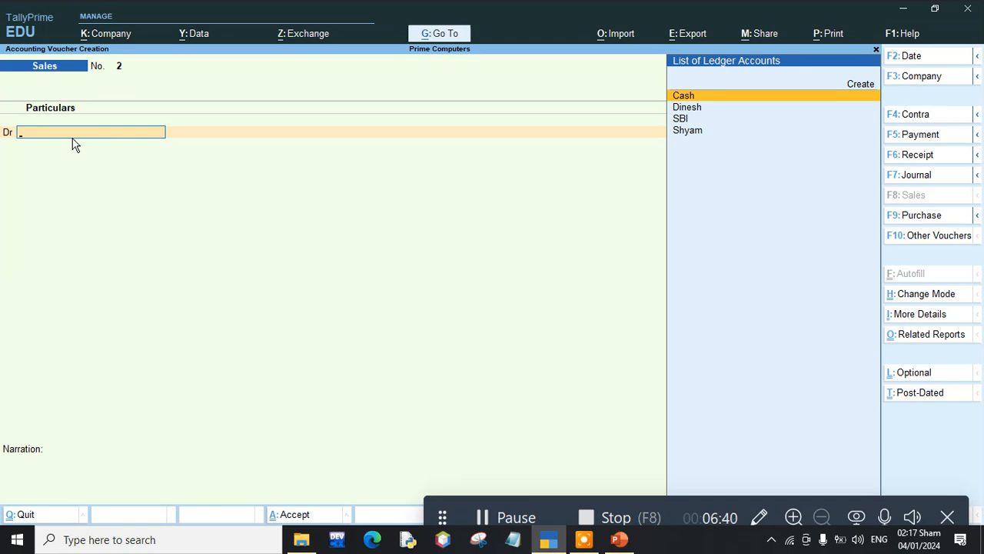
# Record a cash sales voucher debiting Cash and crediting Sales A/c with 6000, leaving dispatch details, items and narration blank
pyautogui.press('Return')
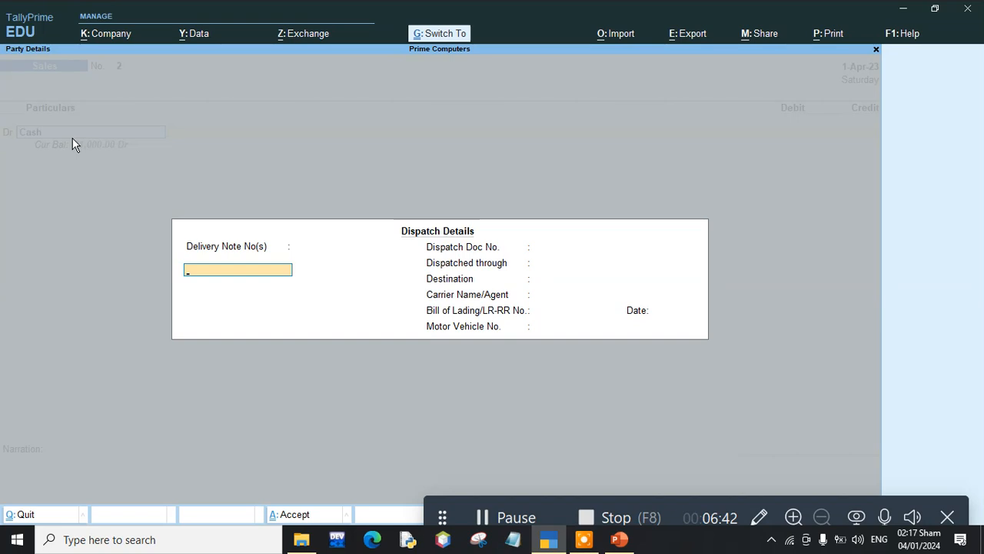
pyautogui.hotkey('ctrl', 'a')
pyautogui.hotkey('ctrl', 'a')
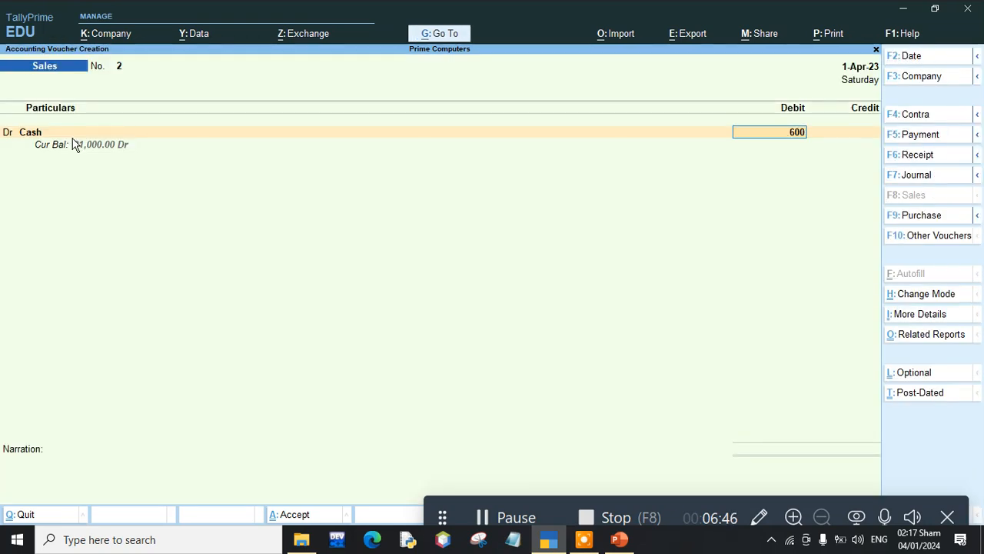
pyautogui.press('Return')
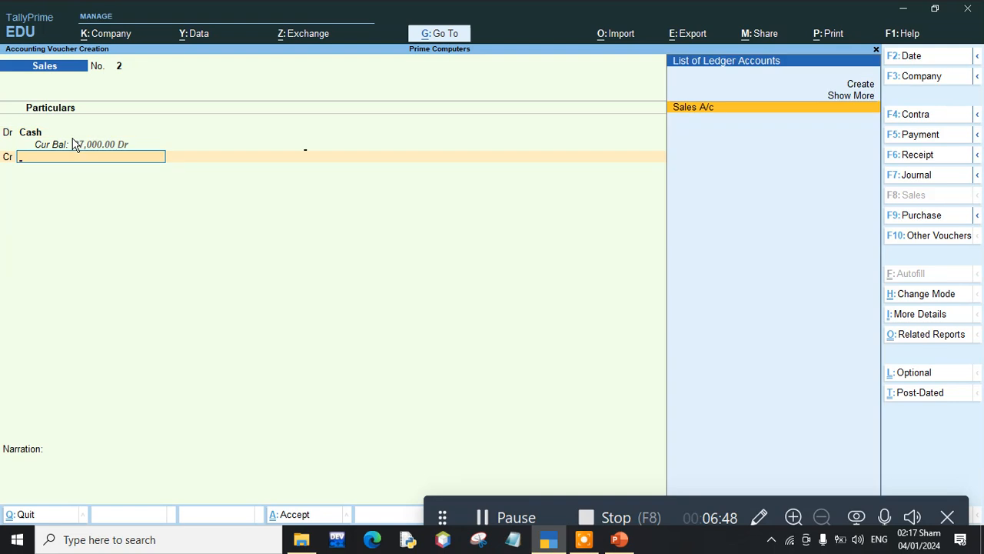
pyautogui.press('Return')
pyautogui.press('Return')
pyautogui.press('Return')
pyautogui.press('Return')
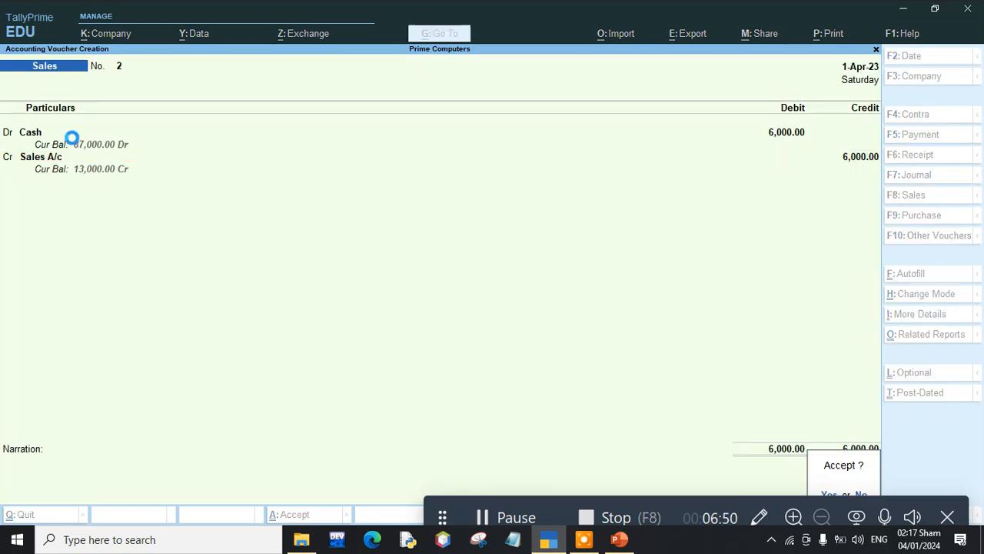
pyautogui.press('Return')
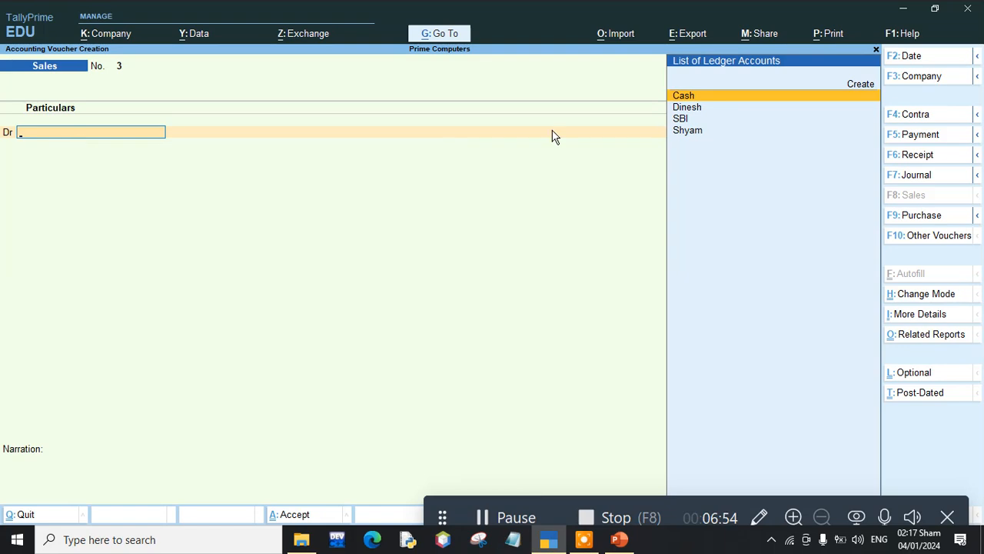
# Record a payment voucher debiting Salary A/c and crediting Cash with 7000, and save it without a narration
pyautogui.click(917, 136)
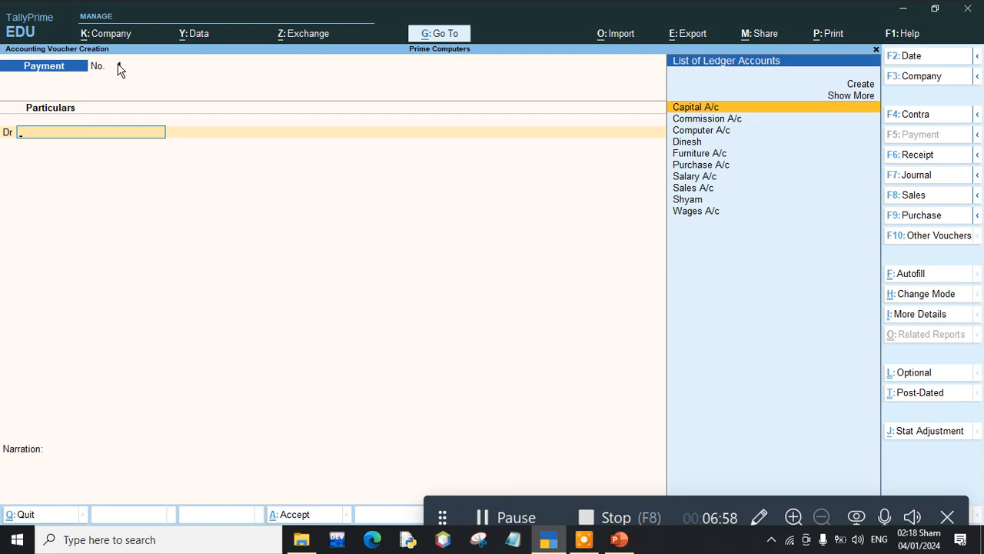
pyautogui.write('Sa')
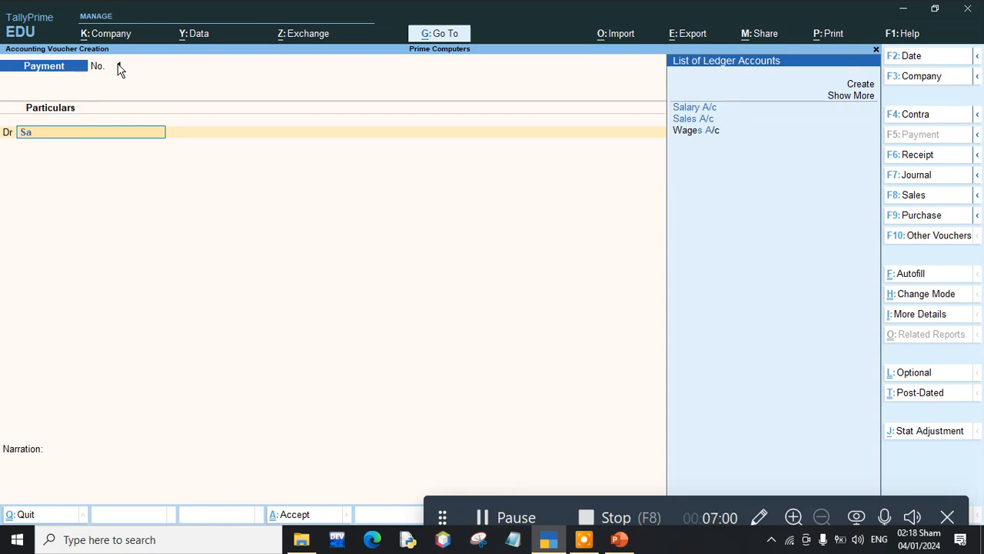
pyautogui.press('Return')
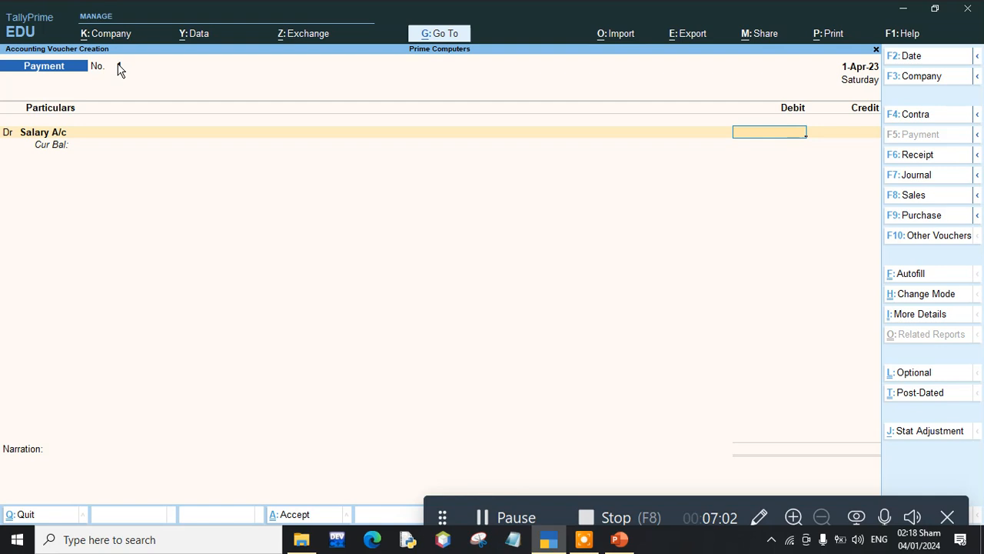
pyautogui.write('7,000')
pyautogui.press('Return')
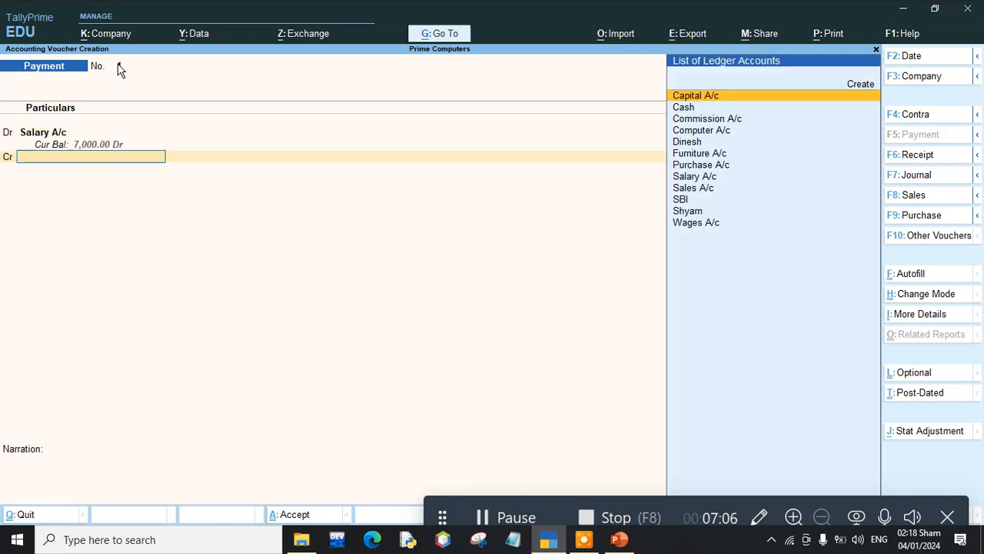
pyautogui.press('Down')
pyautogui.press('Return')
pyautogui.press('Return')
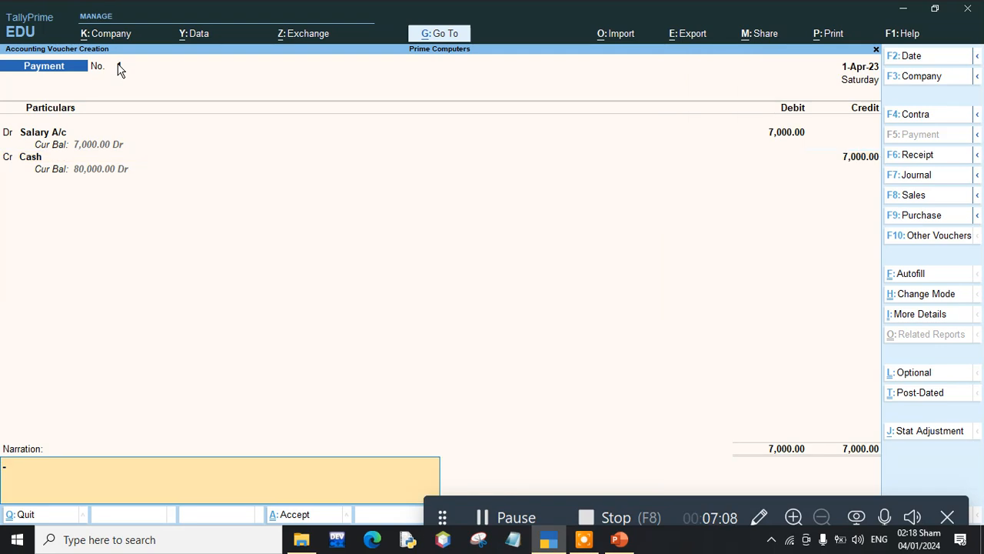
pyautogui.press('Return')
pyautogui.press('Return')
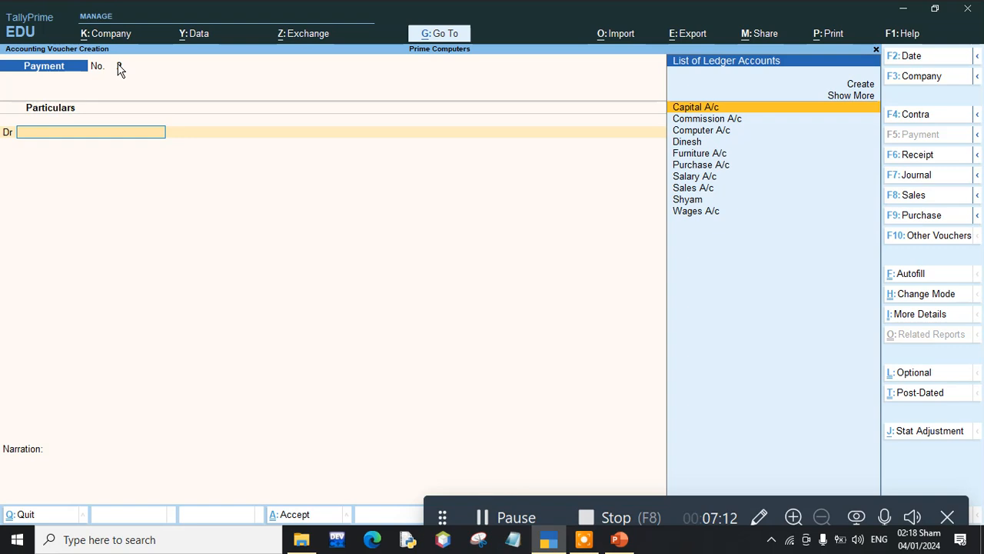
# Record a receipt voucher crediting Commission A/c and debiting Cash with 6000, and save it without a narration
pyautogui.click(914, 156)
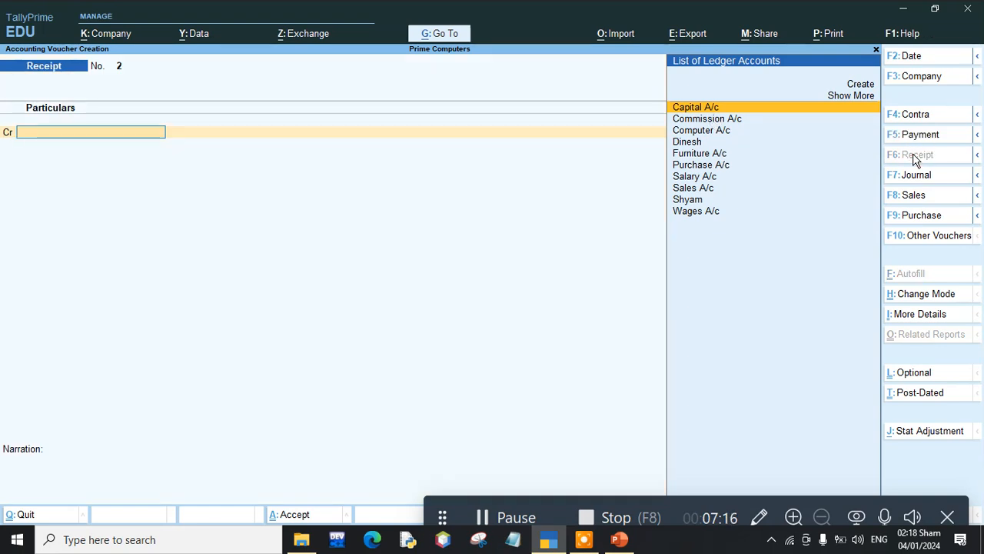
pyautogui.press('Down')
pyautogui.press('Return')
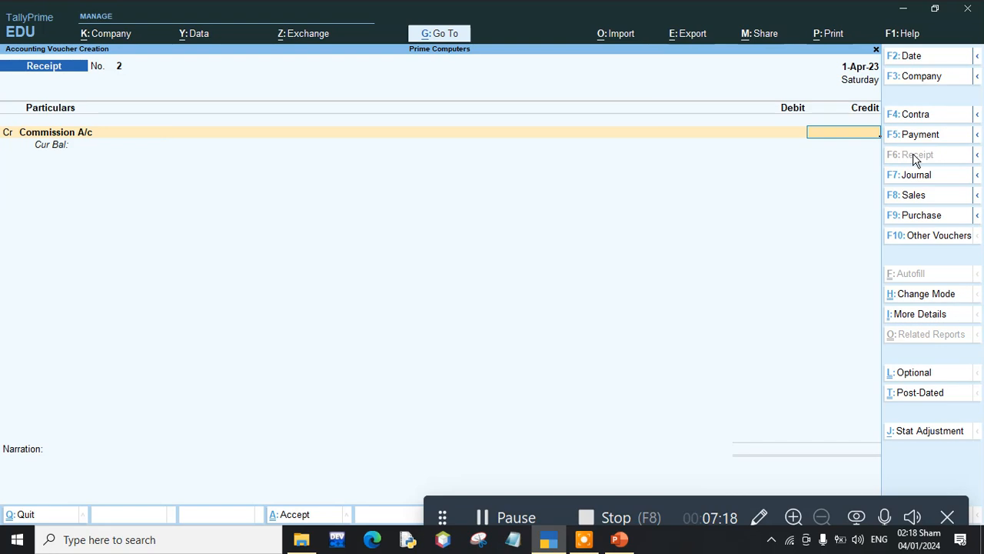
pyautogui.write('6000')
pyautogui.press('Return')
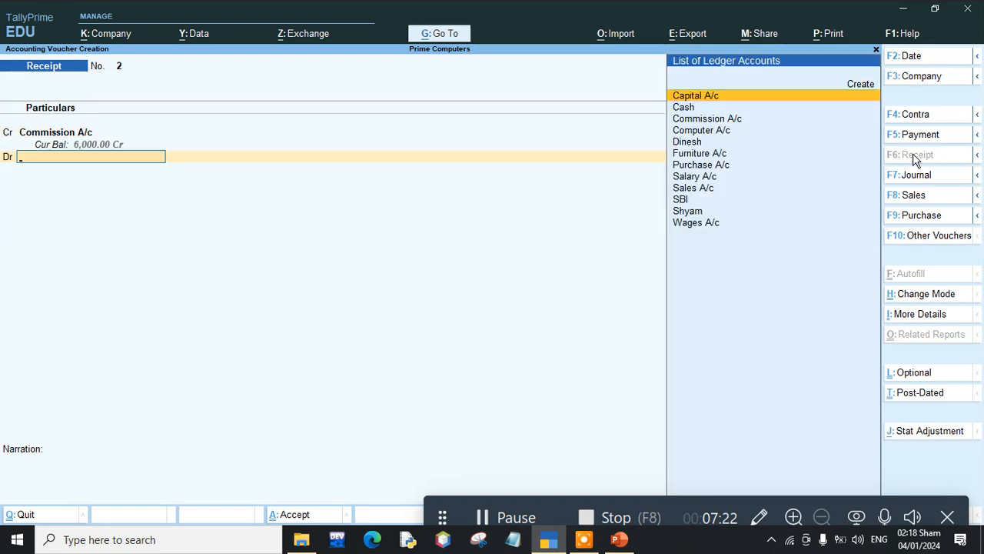
pyautogui.press('Down')
pyautogui.press('Return')
pyautogui.press('Return')
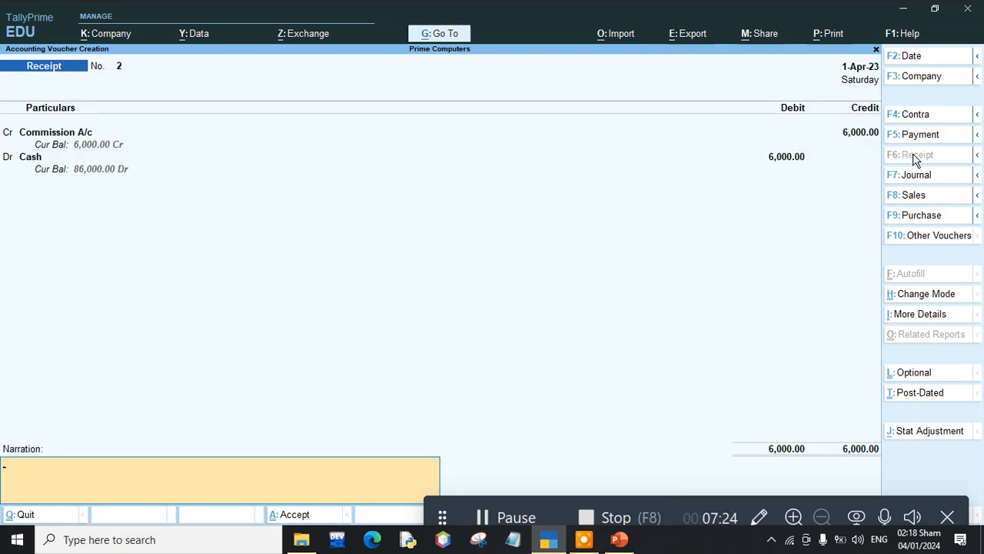
pyautogui.press('Return')
pyautogui.press('Return')
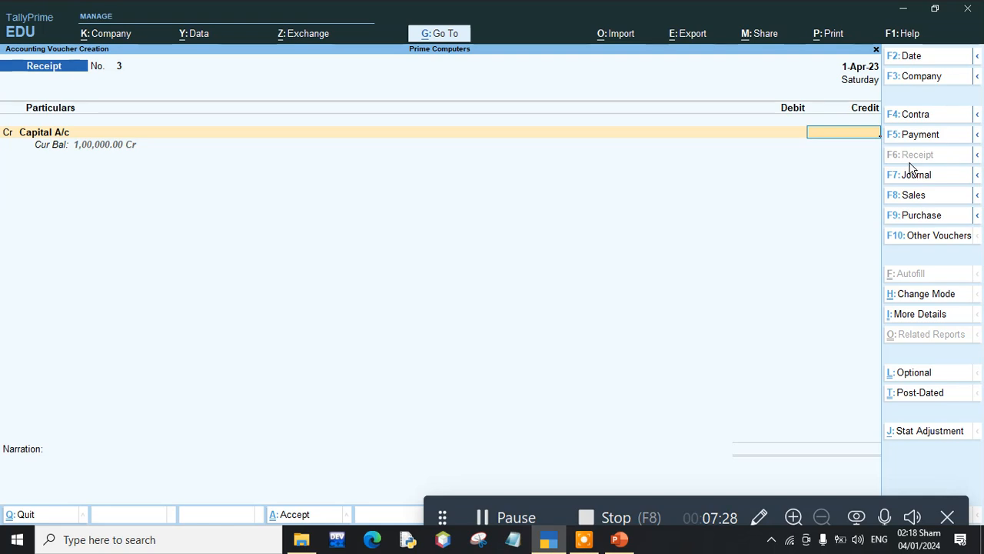
# Start a contra voucher that credits Cash with 6000 and debits SBI with the same amount
pyautogui.click(916, 120)
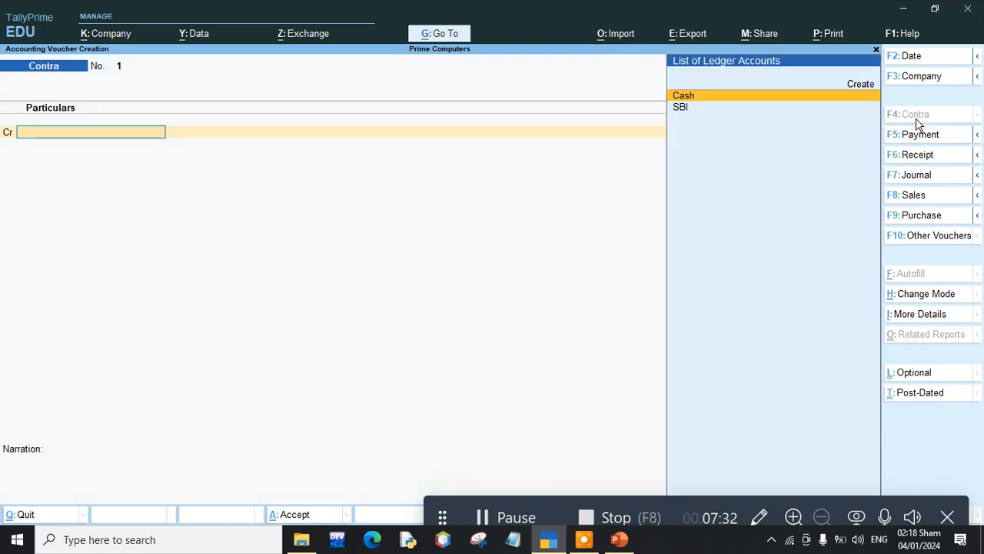
pyautogui.press('Return')
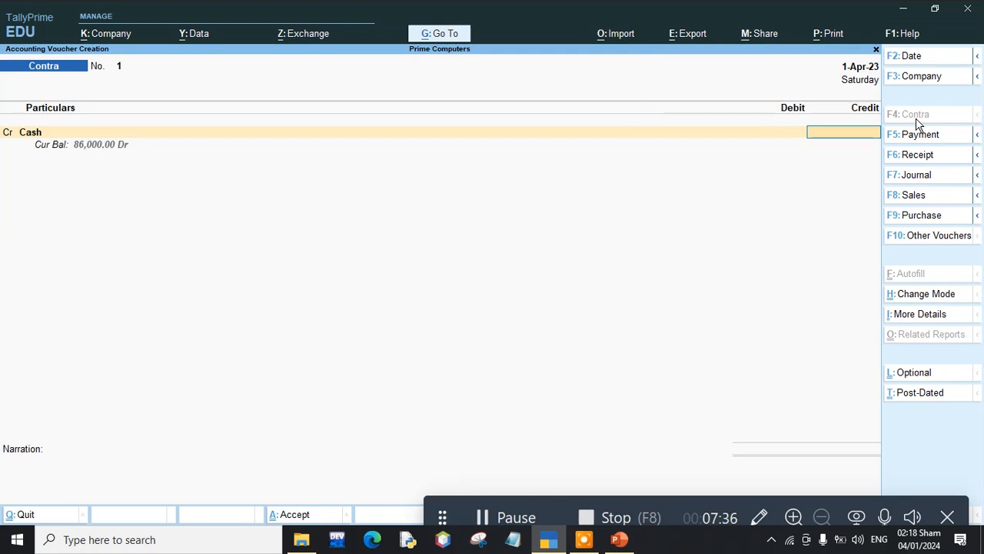
pyautogui.write('6000')
pyautogui.press('Return')
pyautogui.press('Down')
pyautogui.press('Return')
pyautogui.press('Return')
# Keep the SBI bank allocation as a 6000 Cash transaction without denominations, and save the contra voucher without a narration
pyautogui.press('Return')
pyautogui.press('Return')
pyautogui.press('Return')
pyautogui.press('Return')
pyautogui.press('Return')
pyautogui.press('Return')
pyautogui.press('Return')
pyautogui.press('Return')
pyautogui.press('Return')
pyautogui.press('Return')
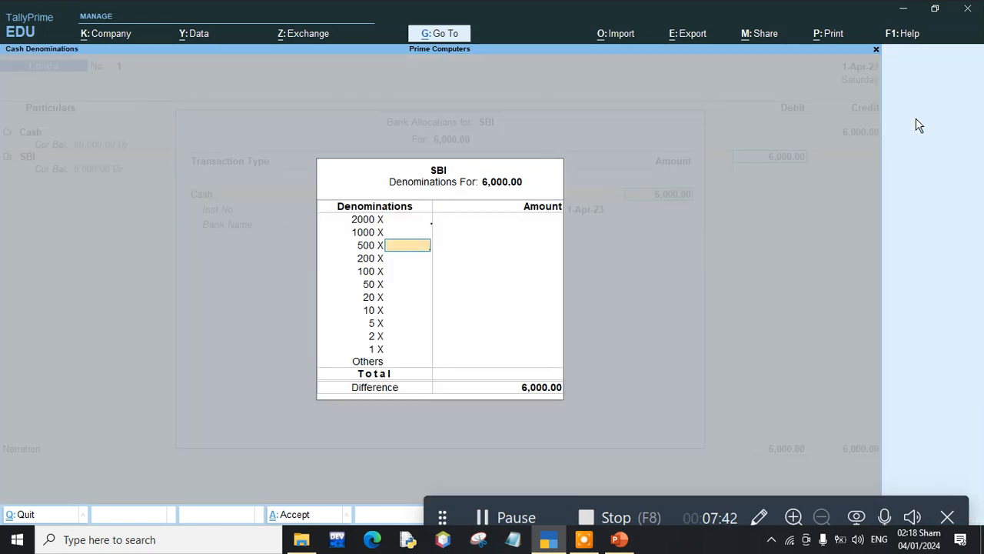
pyautogui.press('Return')
pyautogui.press('Return')
pyautogui.press('Return')
pyautogui.press('Return')
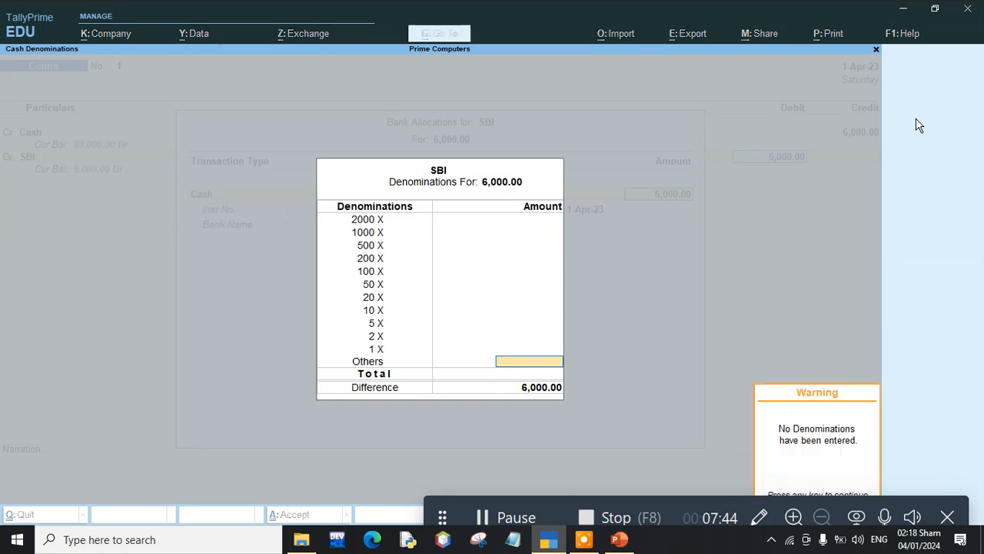
pyautogui.press('Return')
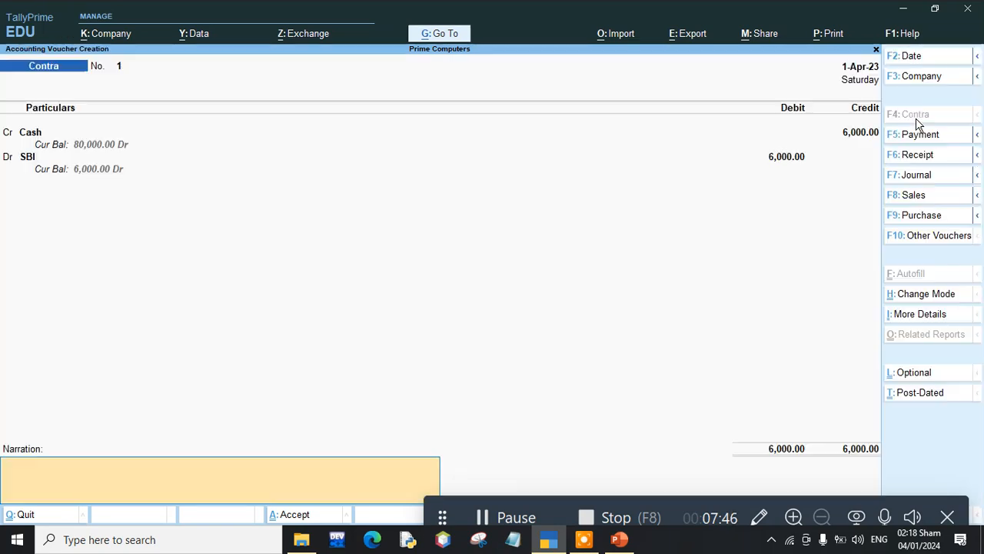
pyautogui.press('Return')
pyautogui.press('Return')
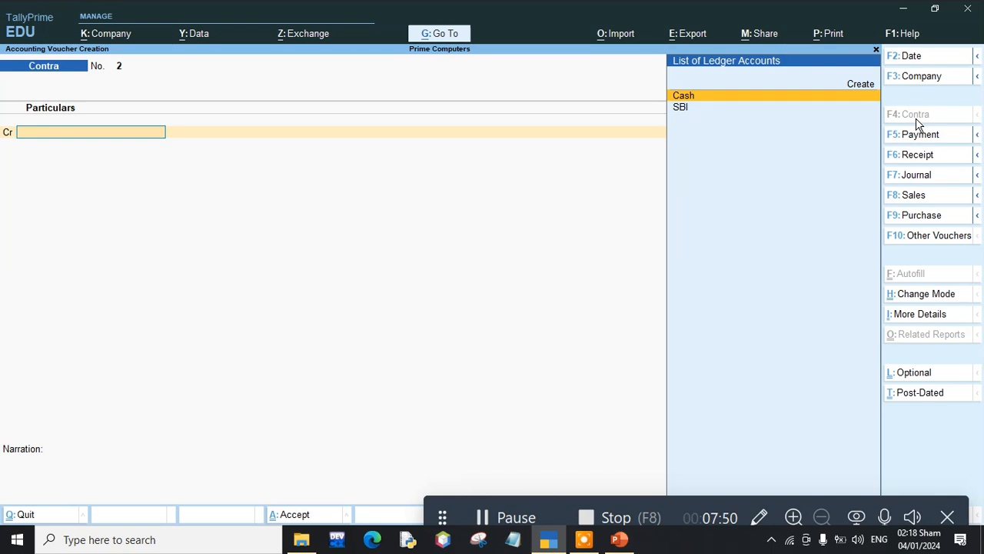
# Record a contra voucher crediting SBI and debiting Cash with 700, keeping the Cheque bank allocation and saving without a narration
pyautogui.press('Down')
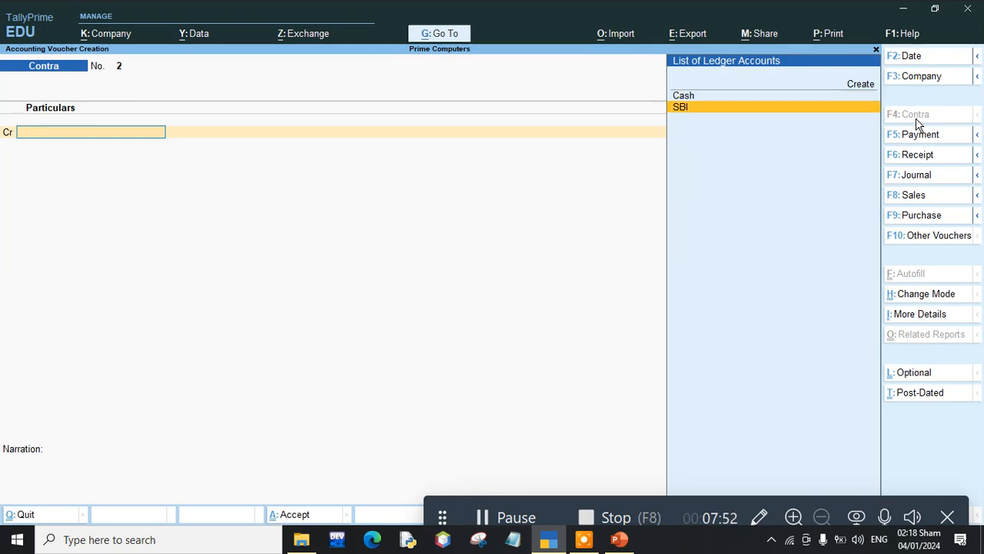
pyautogui.press('Return')
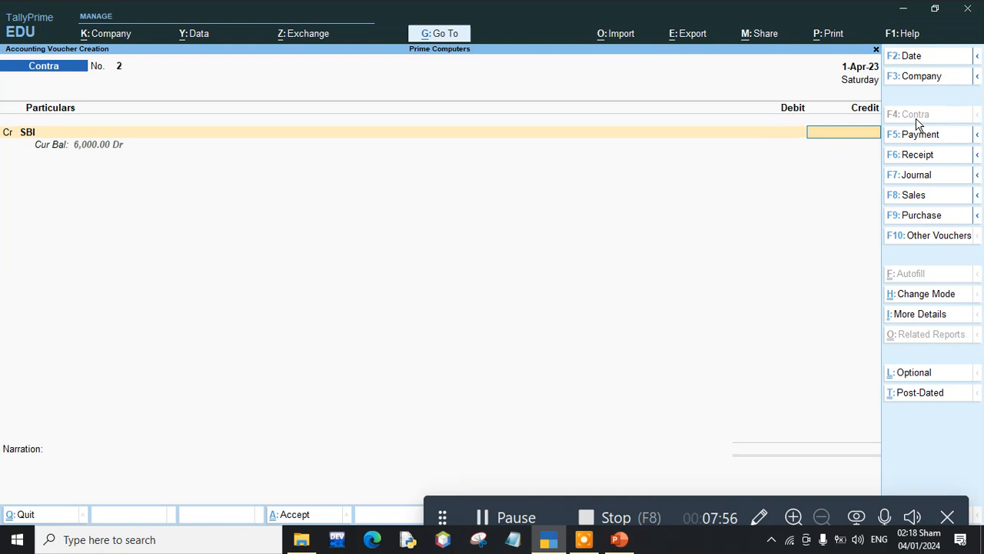
pyautogui.write('700')
pyautogui.press('Return')
pyautogui.press('Return')
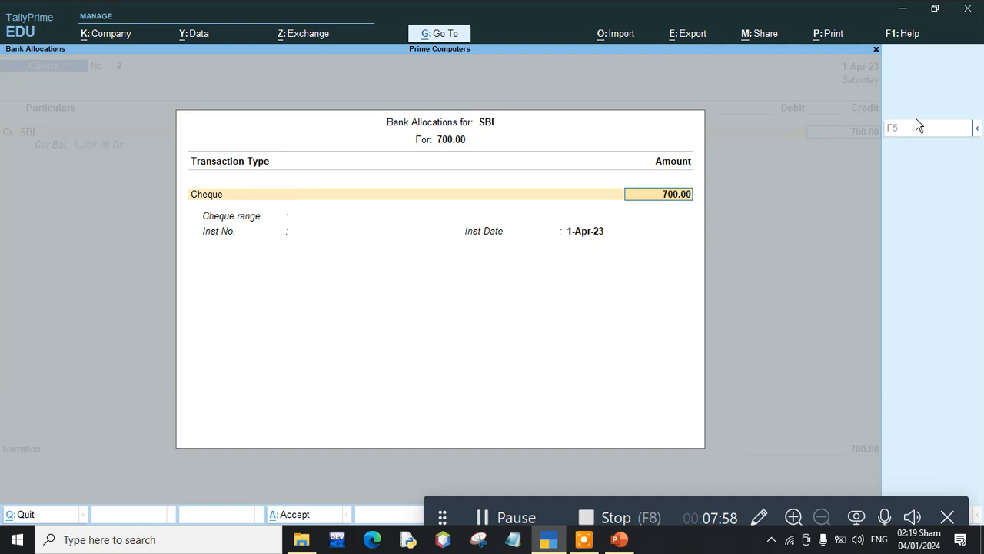
pyautogui.press('Return')
pyautogui.press('Return')
pyautogui.press('Return')
pyautogui.press('Return')
pyautogui.press('Return')
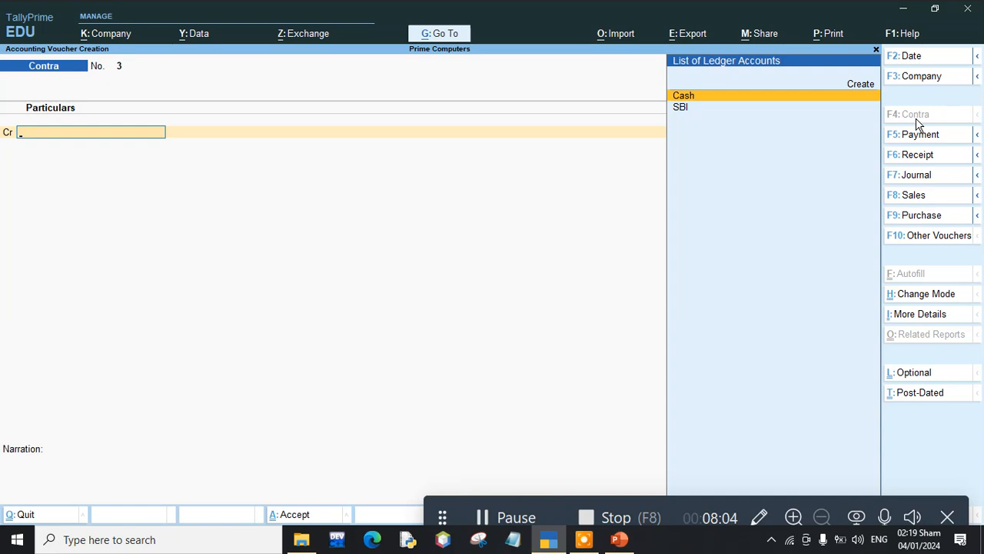
# Open the SBI contra voucher from the Day Book to check its entries, and leave it without altering anything
pyautogui.press('Escape')
pyautogui.press('Return')
pyautogui.press('Down')
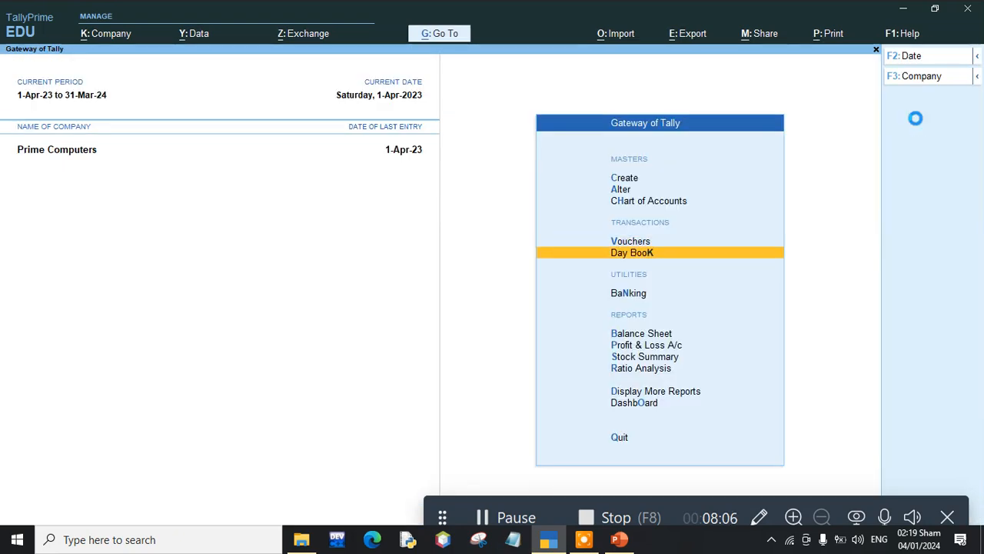
pyautogui.press('Return')
pyautogui.press('Down')
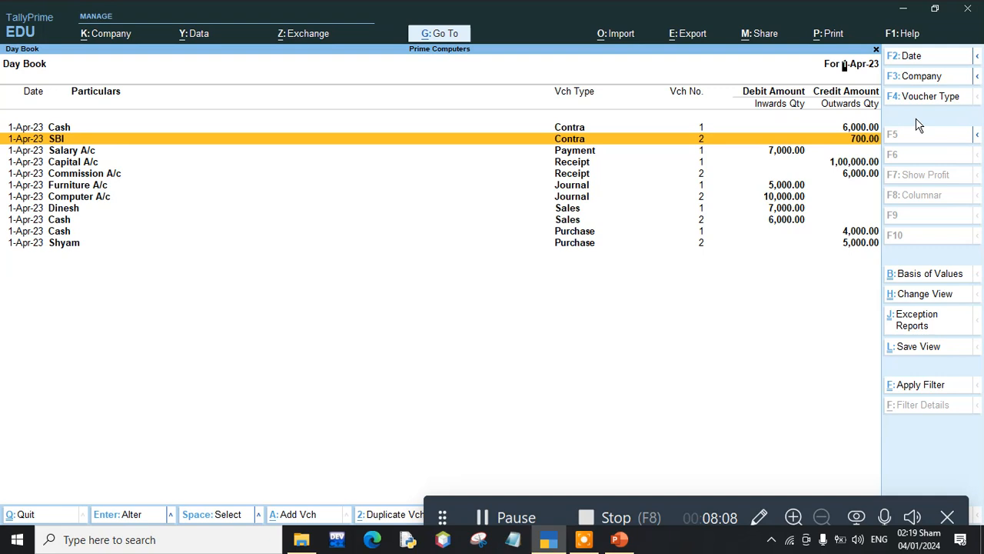
pyautogui.press('Return')
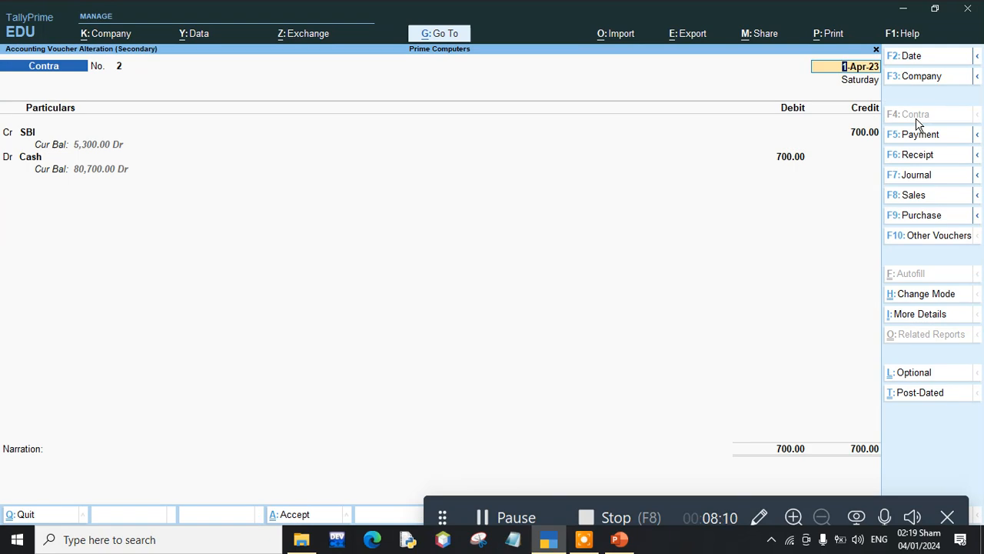
pyautogui.hotkey('ctrl', 'q')
pyautogui.hotkey('ctrl', 'q')
pyautogui.hotkey('ctrl', 'q')
pyautogui.press('n')
# Record a payment voucher debiting Wages A/c and crediting Cash with 10000, and save it without a narration
pyautogui.press('Down')
pyautogui.press('Down')
pyautogui.press('Down')
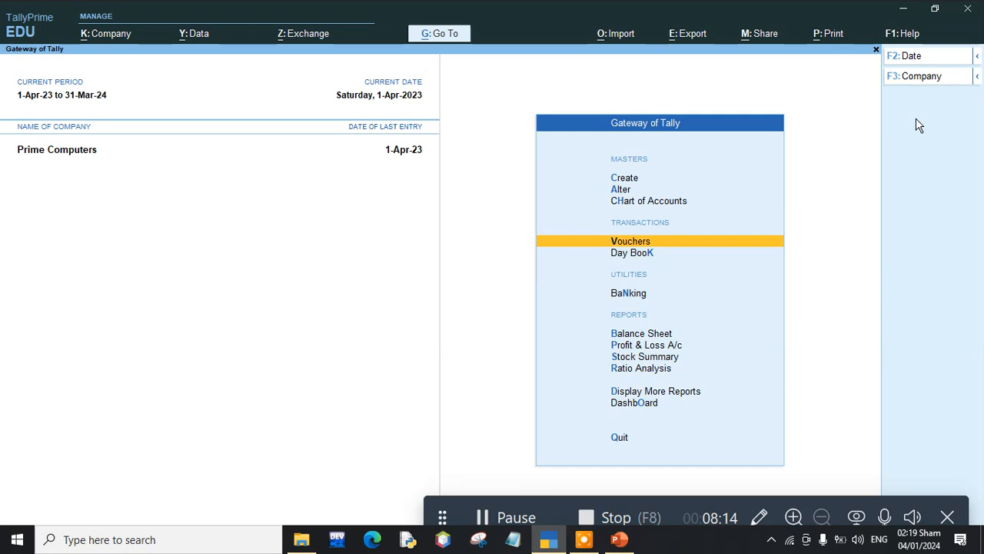
pyautogui.press('Return')
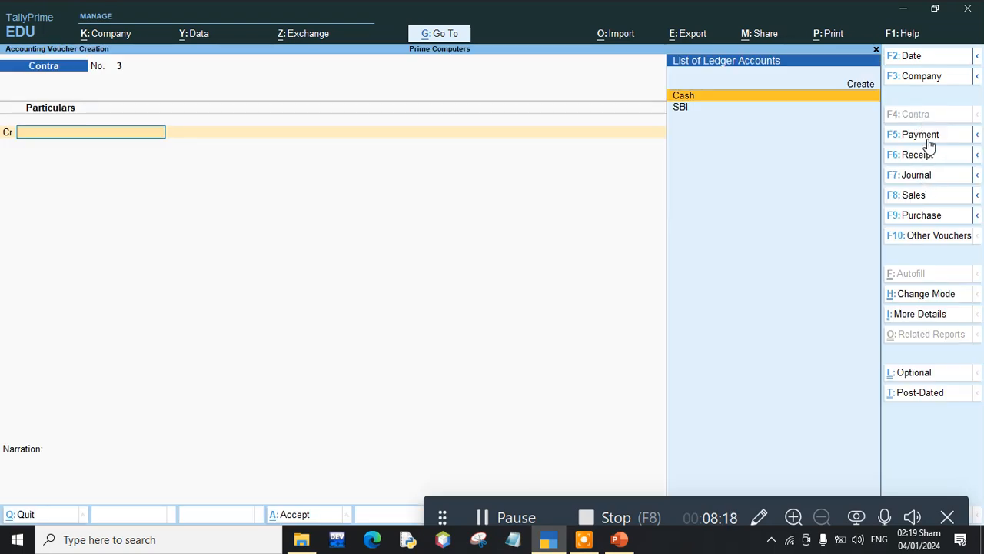
pyautogui.click(894, 137)
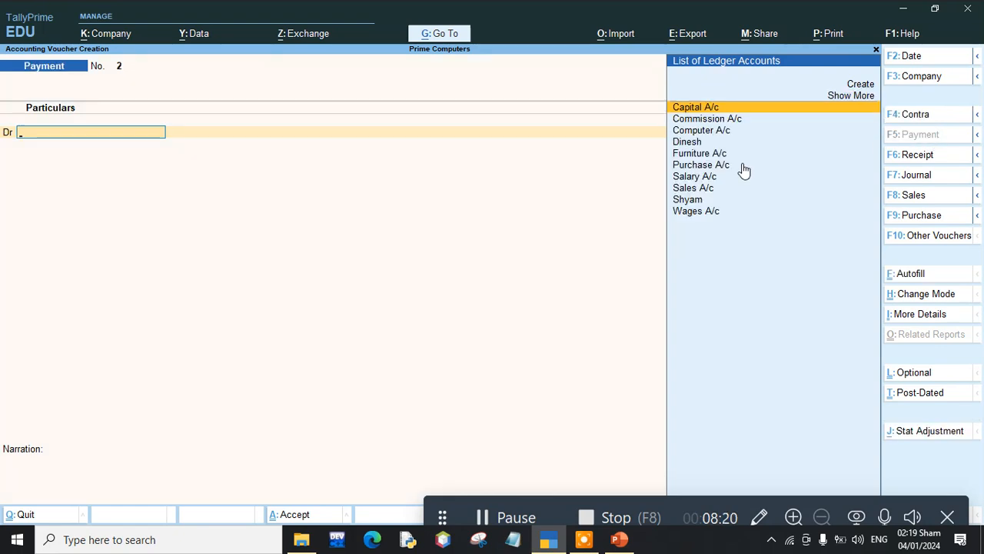
pyautogui.click(701, 214)
pyautogui.write('10000')
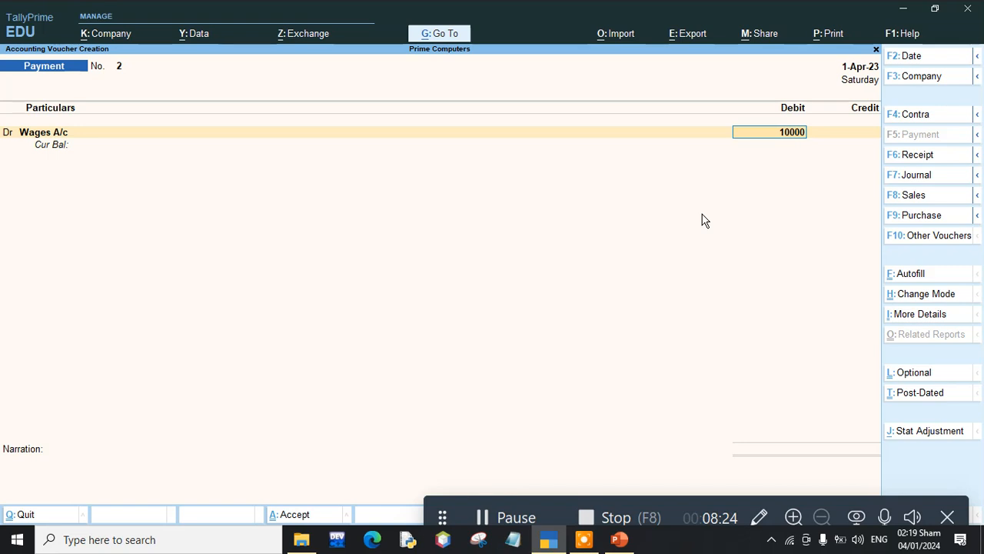
pyautogui.press('Return')
pyautogui.press('Down')
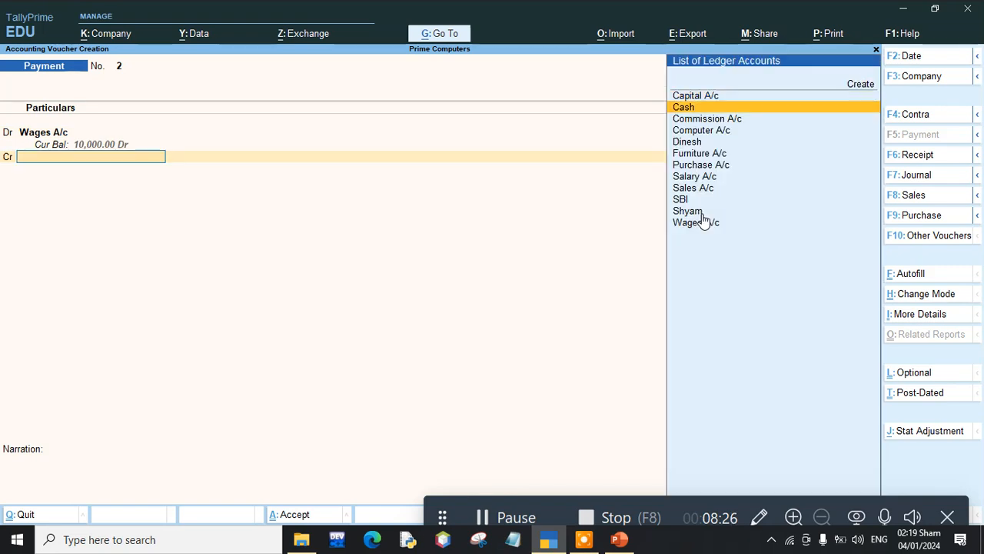
pyautogui.press('Return')
pyautogui.press('Return')
pyautogui.press('Return')
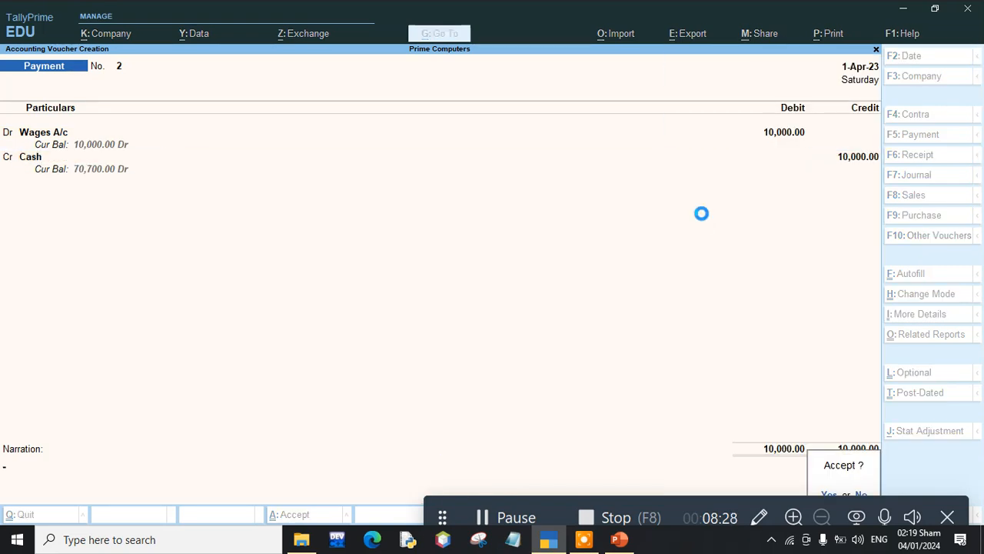
pyautogui.press('Return')
# Leave voucher entry and review all recorded vouchers in the Day Book's detailed view
pyautogui.press('Escape')
pyautogui.press('Return')
pyautogui.press('Escape')
pyautogui.press('Escape')
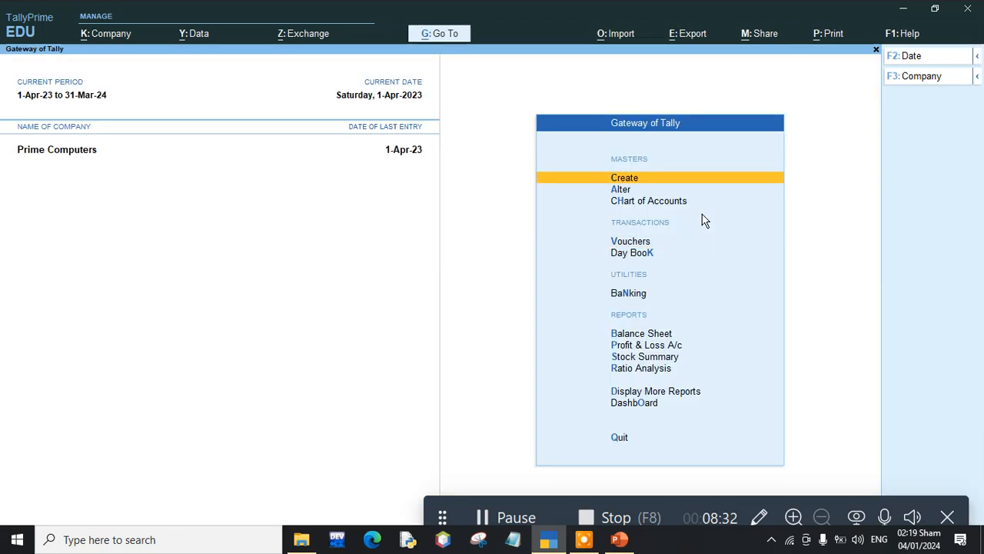
pyautogui.press('Down')
pyautogui.press('Down')
pyautogui.press('Down')
pyautogui.press('Down')
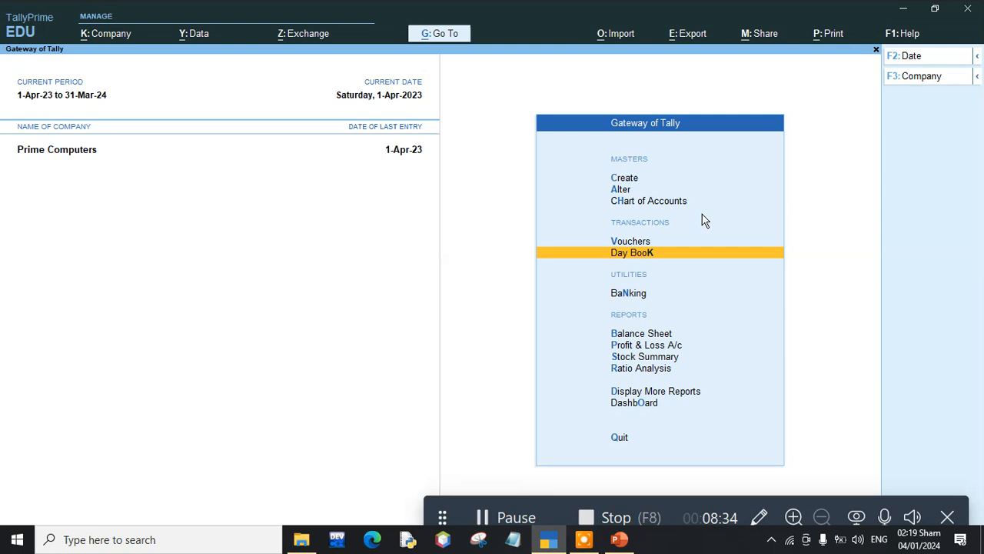
pyautogui.press('Return')
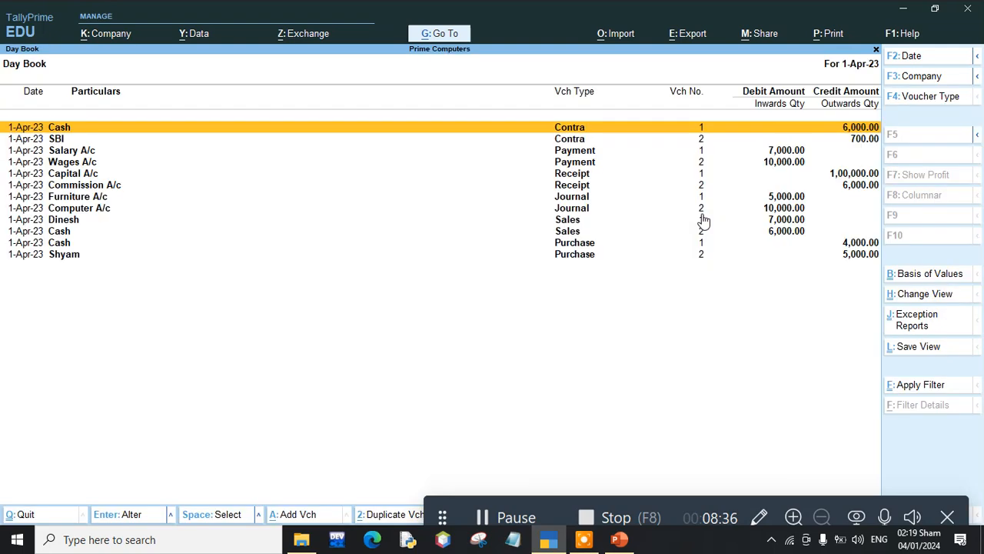
pyautogui.hotkey('alt', 'F5')
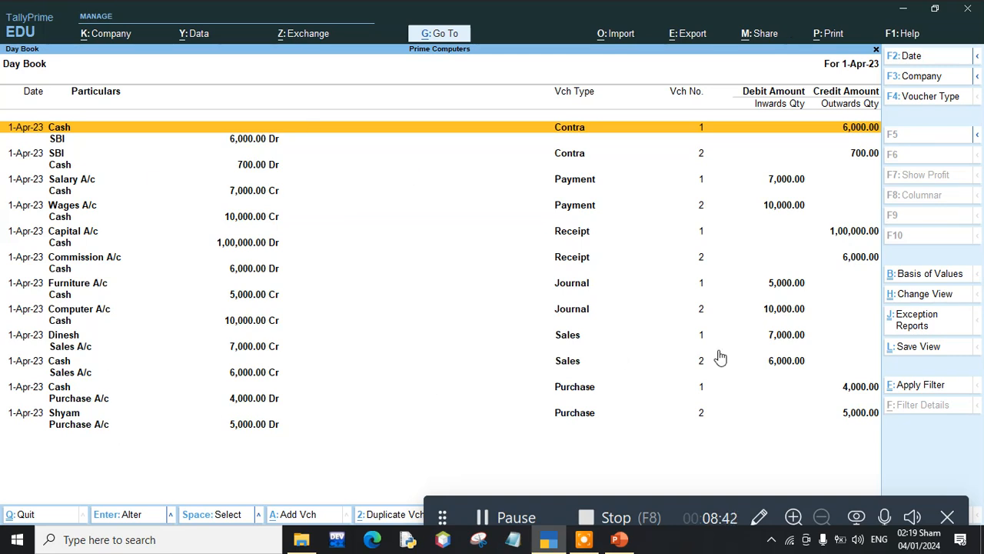
pyautogui.press('Escape')
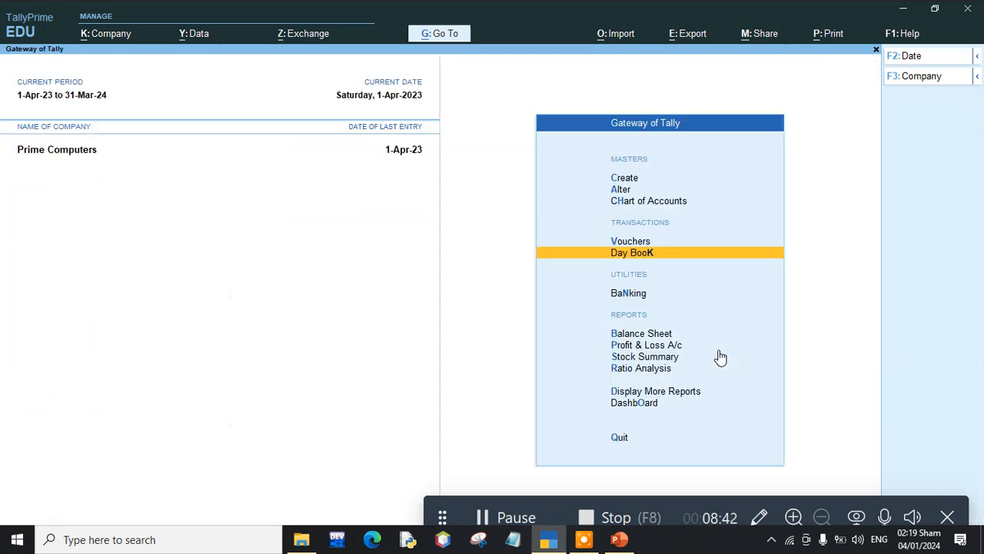
# Examine the Balance Sheet and the Profit & Loss A/c of Prime Computers, each in its detailed view
pyautogui.click(660, 334)
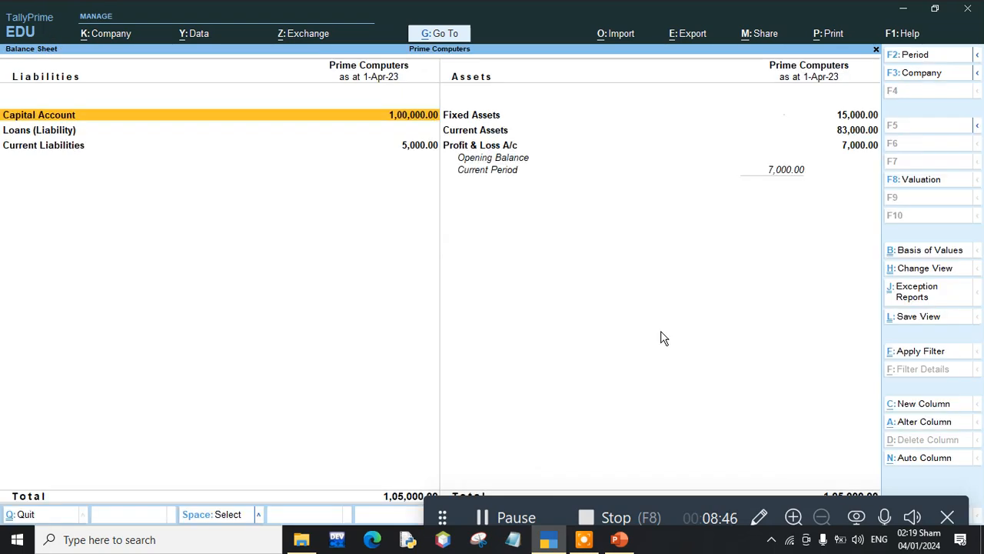
pyautogui.hotkey('alt', 'F5')
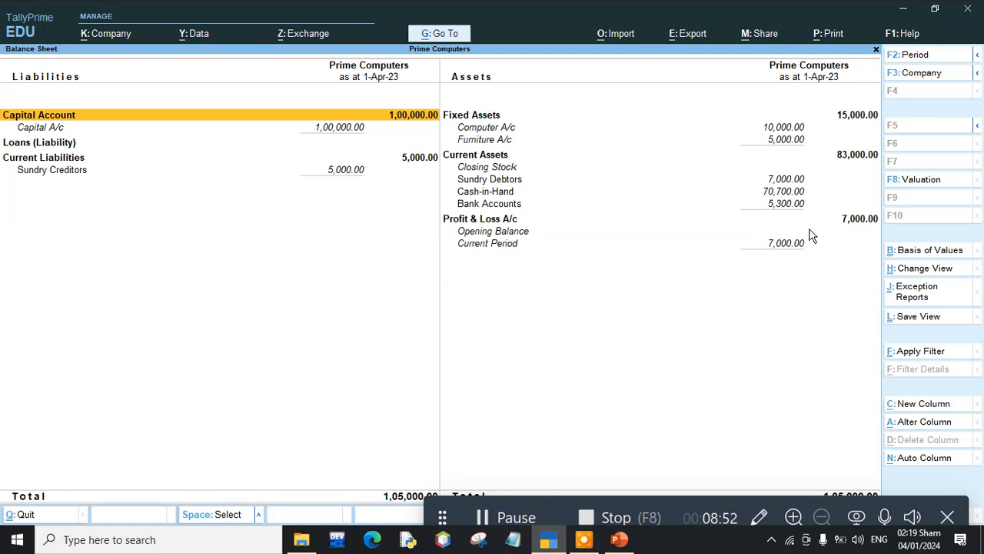
pyautogui.press('Escape')
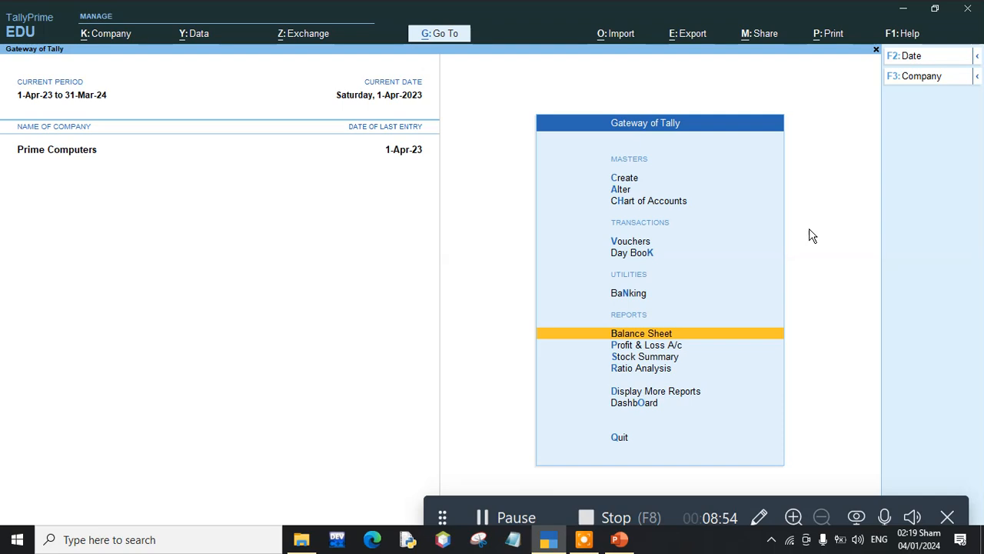
pyautogui.click(670, 347)
pyautogui.hotkey('alt', 'F5')
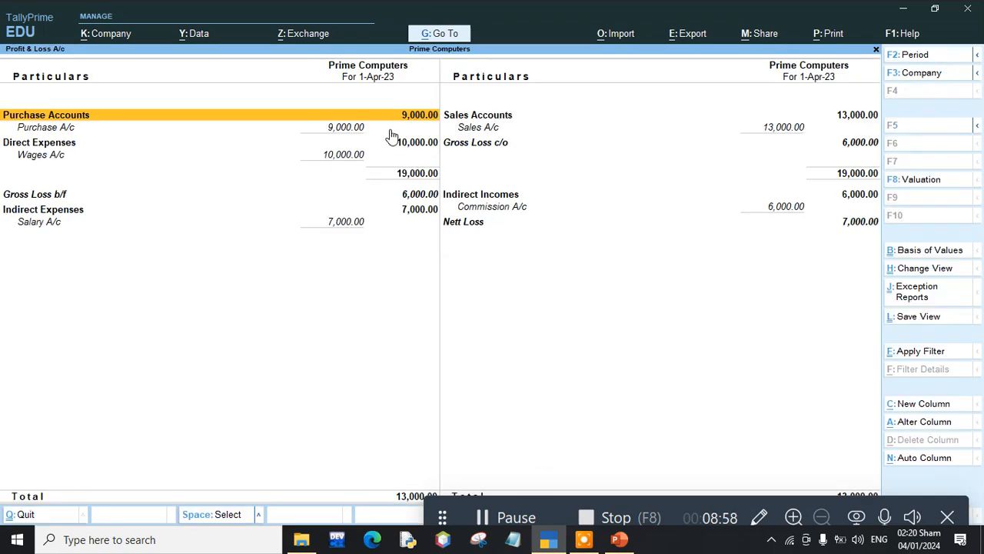